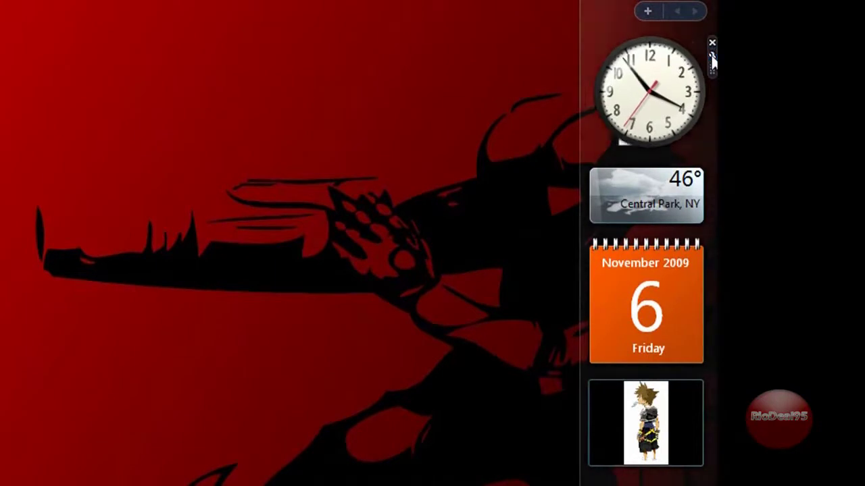
Switch the Sidebar clock gadget to clock design 6 of 8, the red clock
click(711, 57)
click(586, 277)
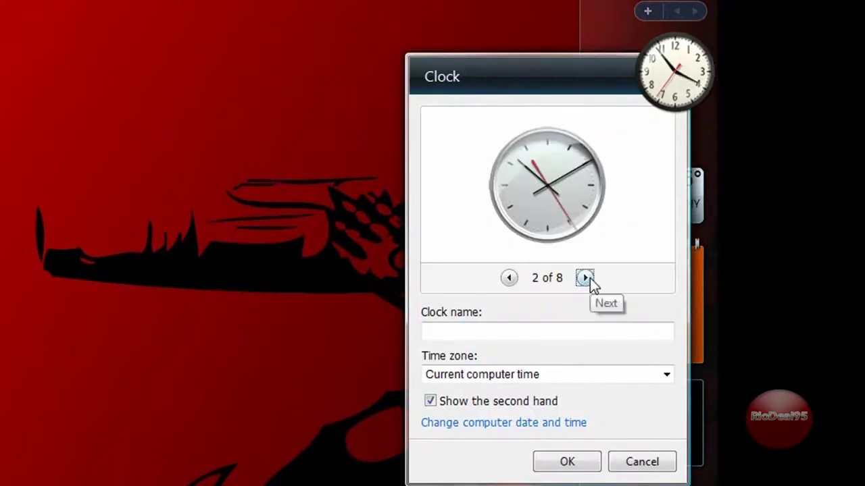
click(586, 278)
click(587, 278)
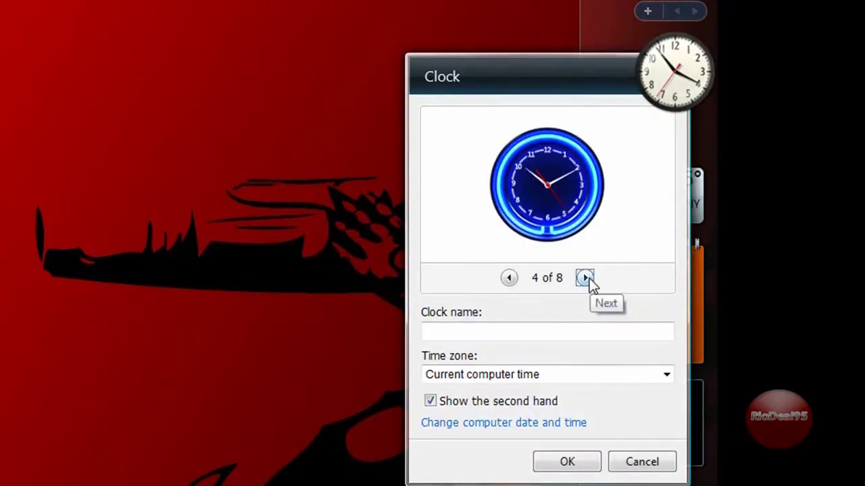
click(587, 278)
click(587, 278)
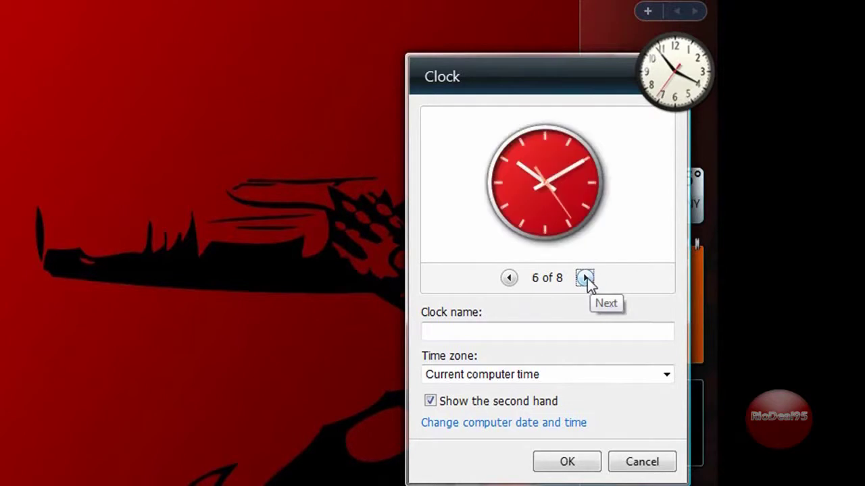
click(573, 462)
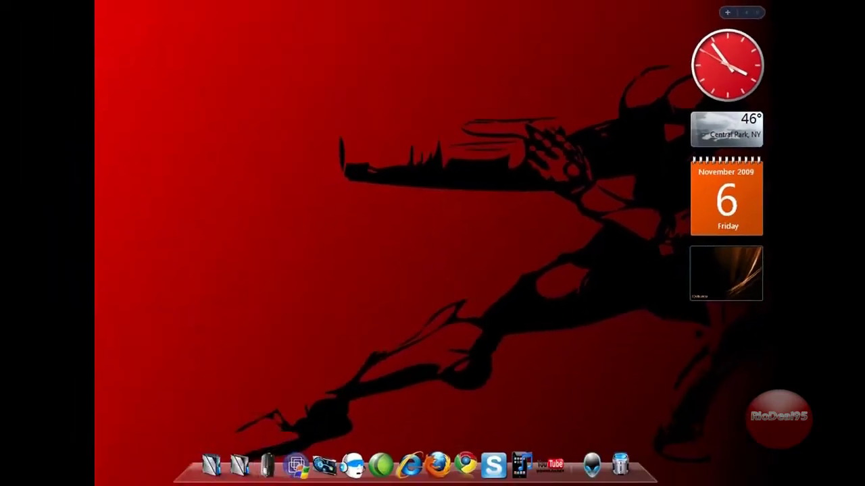
Return to Windows Live Gallery and open the HAL 9000 gadget's details page
click(236, 449)
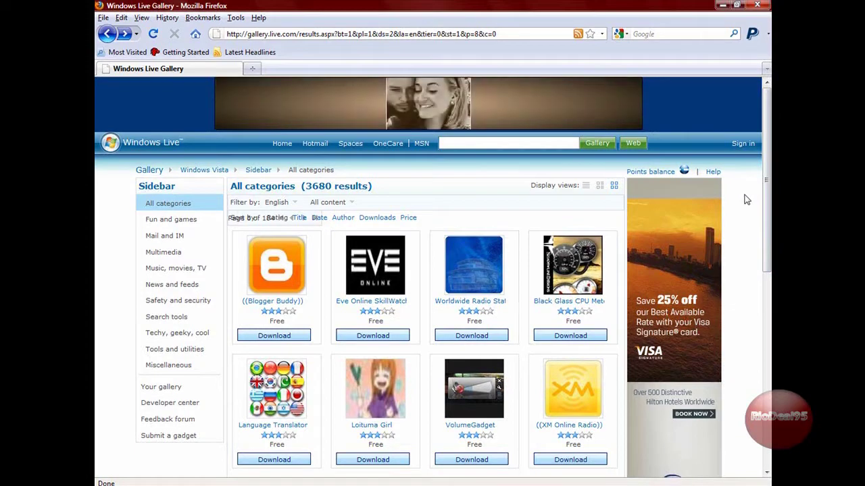
scroll(765, 189, down, 2)
drag(765, 189, 762, 368)
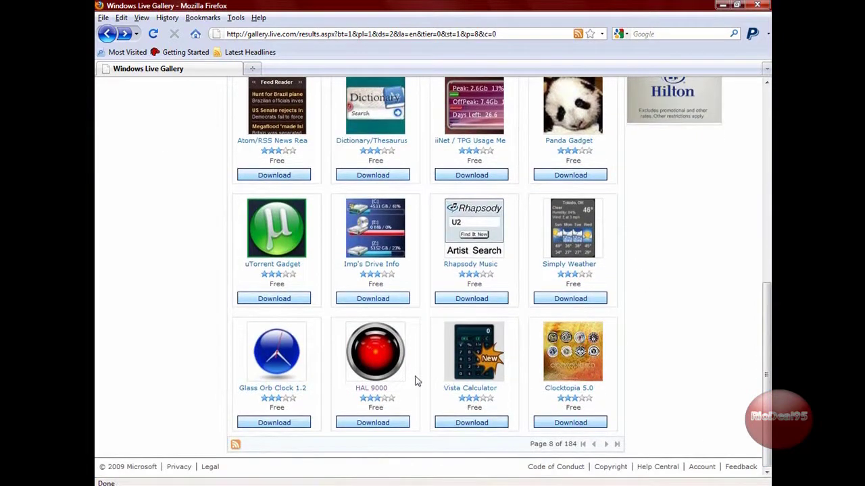
click(374, 368)
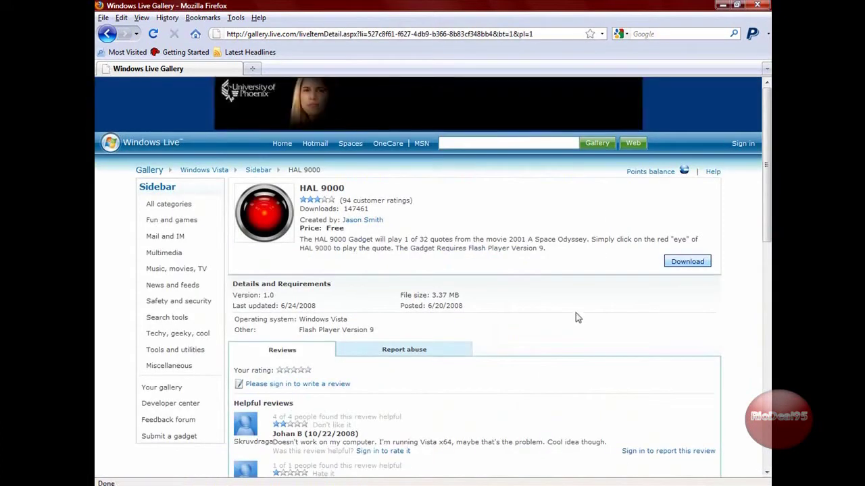
Download HAL9000.gadget, accepting the install warning and choosing to open the file
click(687, 262)
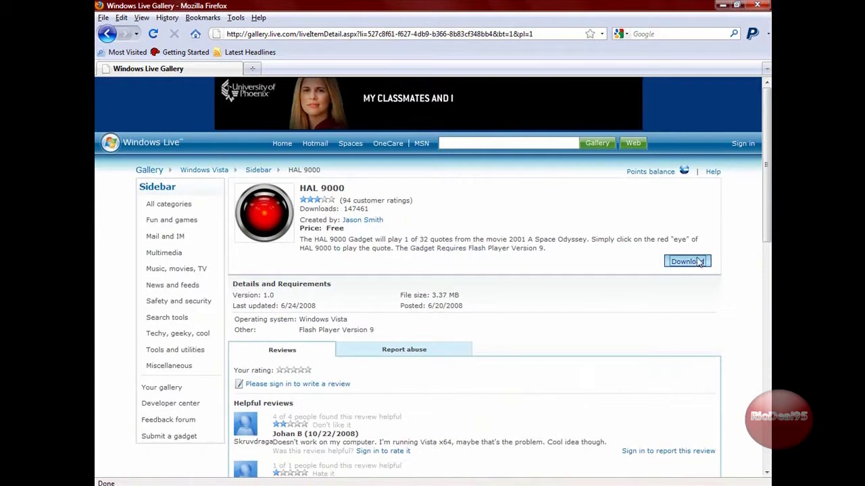
click(556, 336)
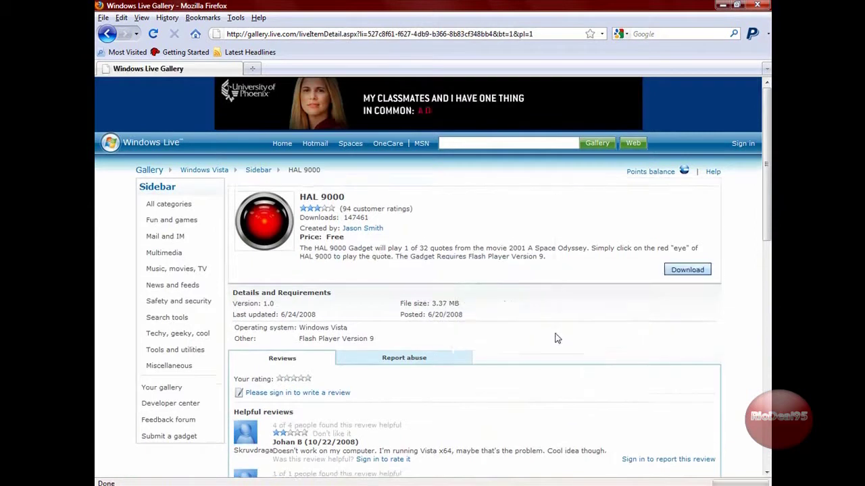
click(477, 311)
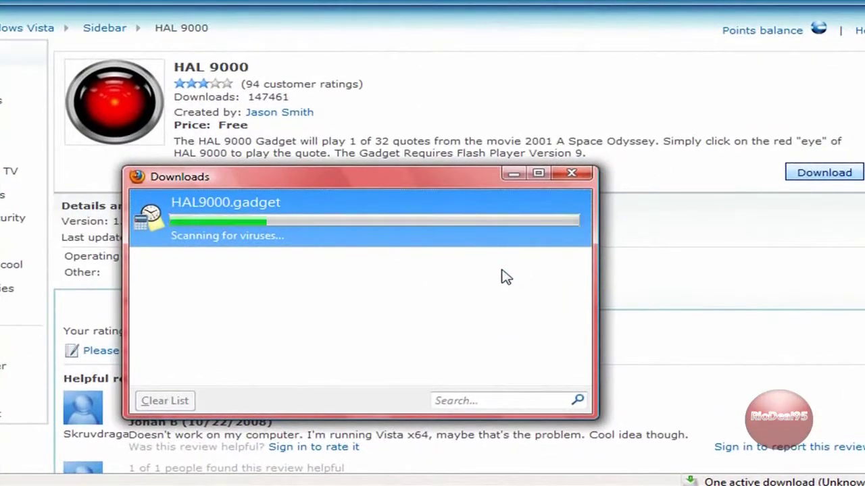
Open HAL9000.gadget from the Downloads window and approve its installation on the sidebar
right_click(415, 211)
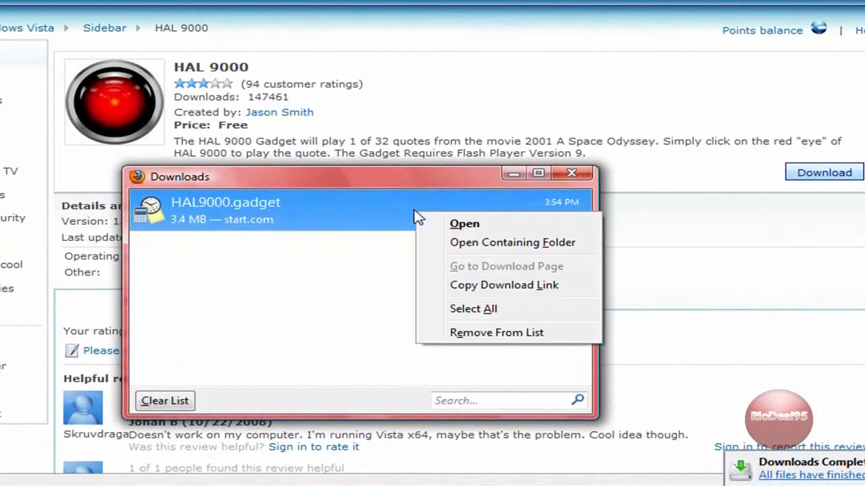
click(464, 224)
click(447, 152)
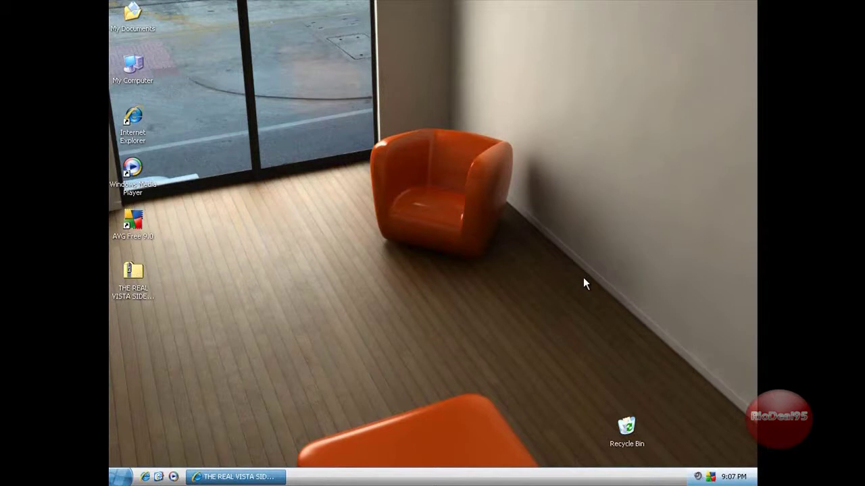
Restart the THE REAL VISTA SIDEBAR FOR XP.zip download on MediaFire, then cancel the save prompt
click(269, 477)
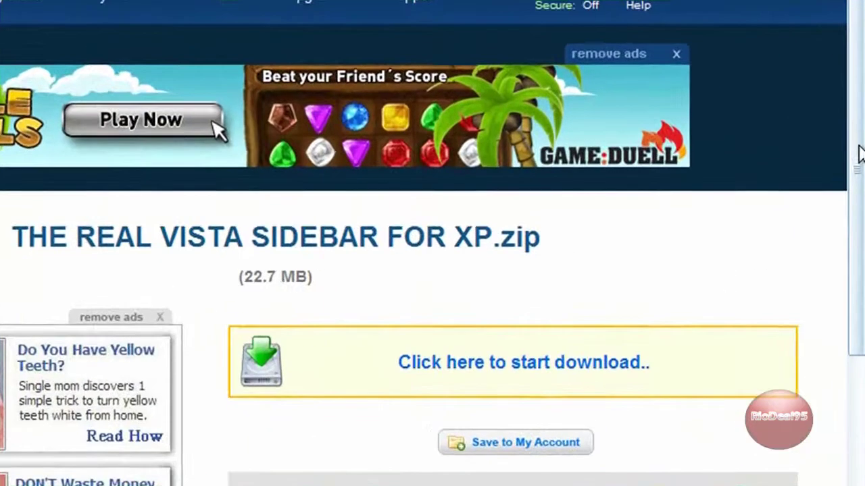
drag(859, 155, 856, 270)
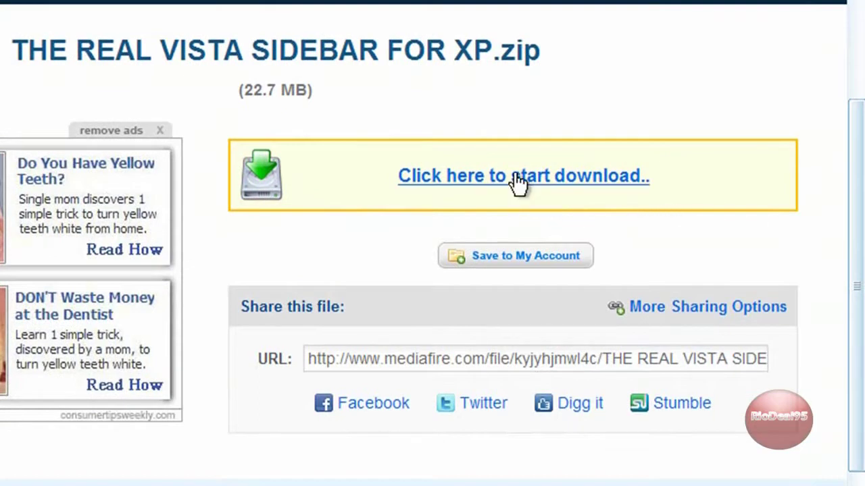
click(572, 180)
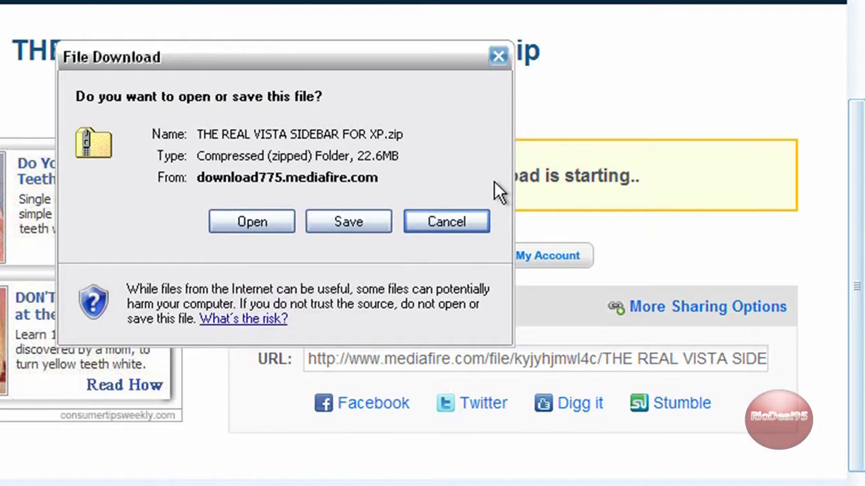
click(468, 221)
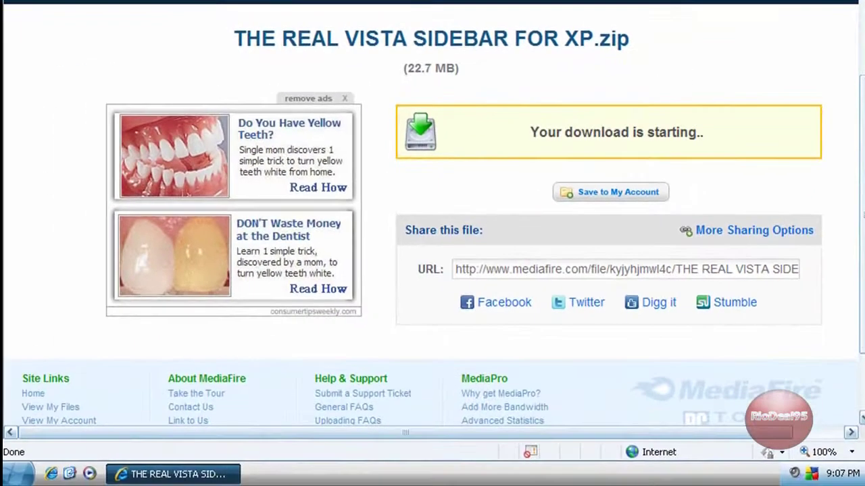
Close the browser and extract THE REAL VISTA SIDEBAR FOR XP.zip to the desktop
key(alt+F4)
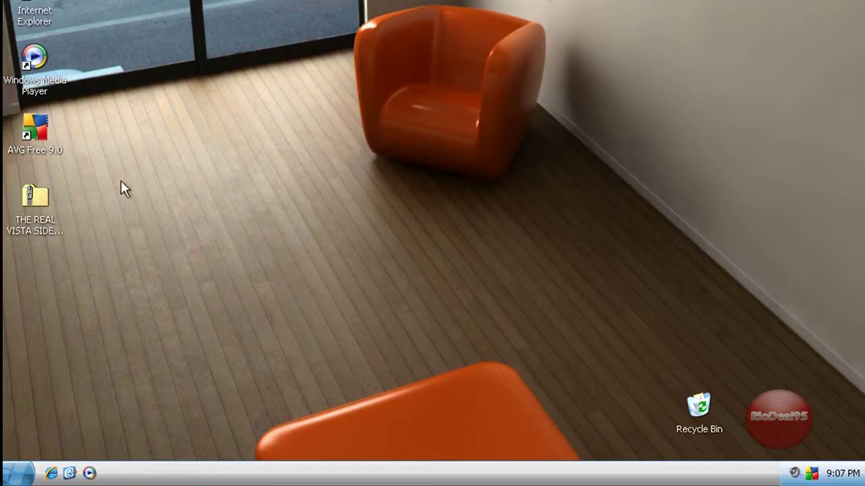
click(35, 198)
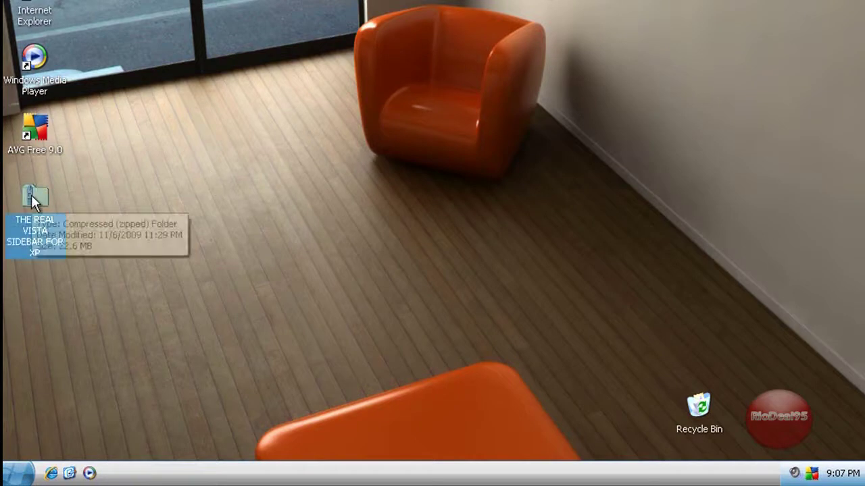
right_click(35, 199)
click(112, 254)
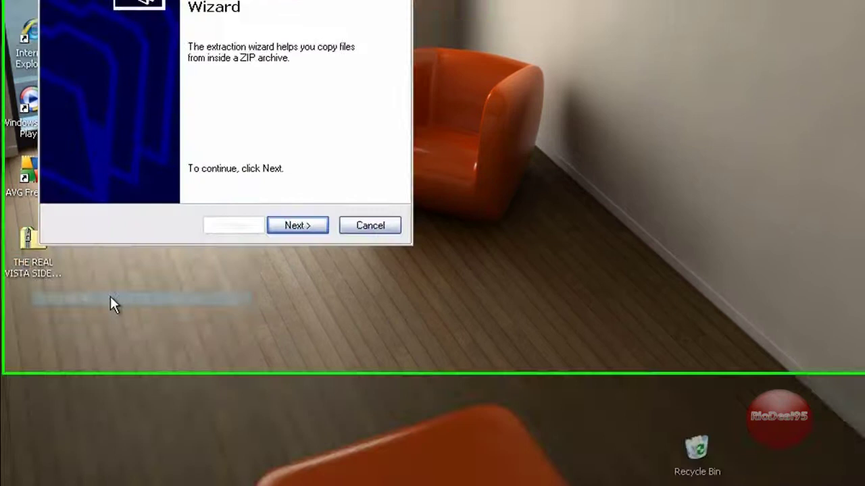
click(296, 225)
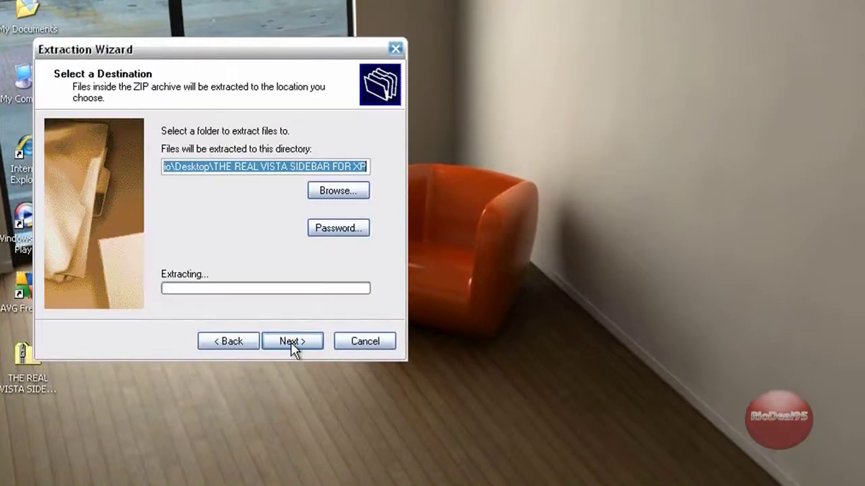
click(291, 342)
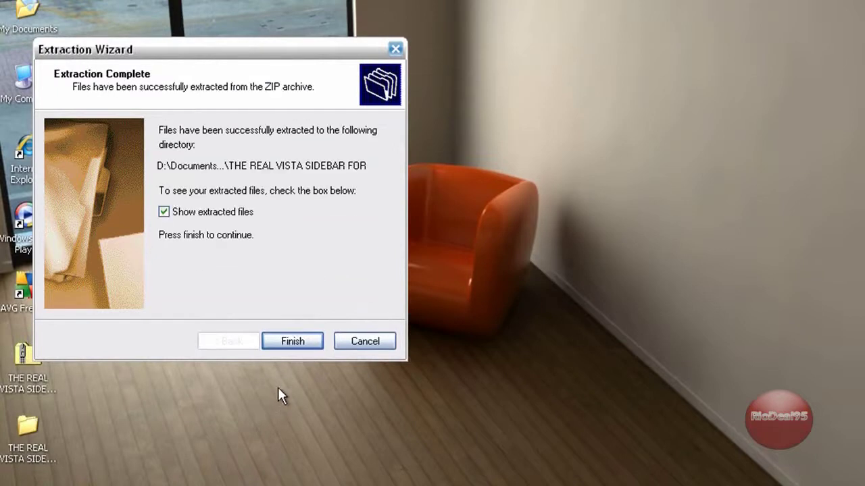
click(290, 342)
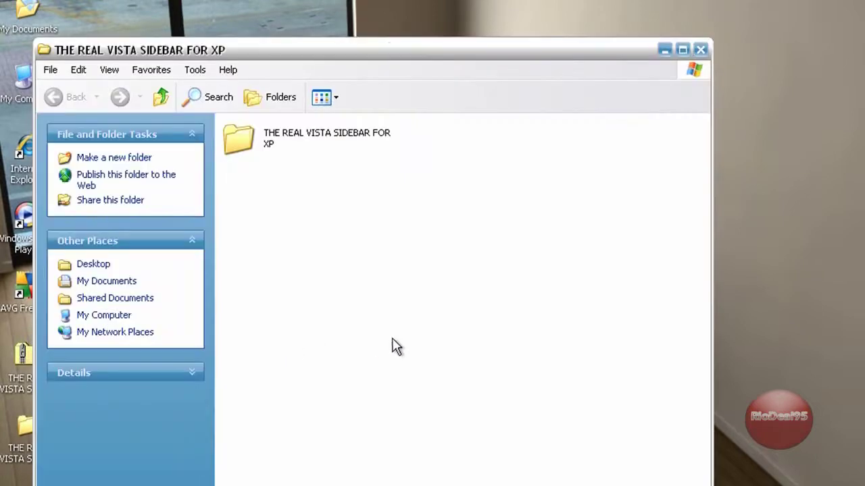
Open the extracted sidebar folder and its Read Me First text file
double_click(247, 145)
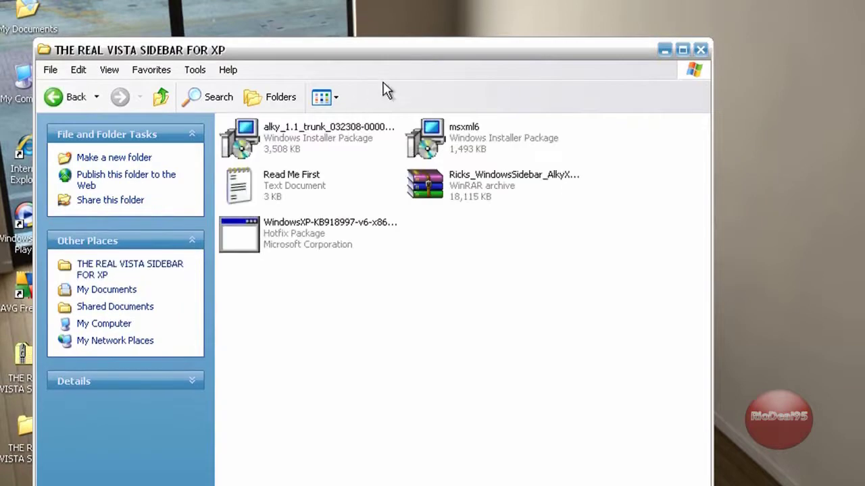
drag(411, 57, 476, 45)
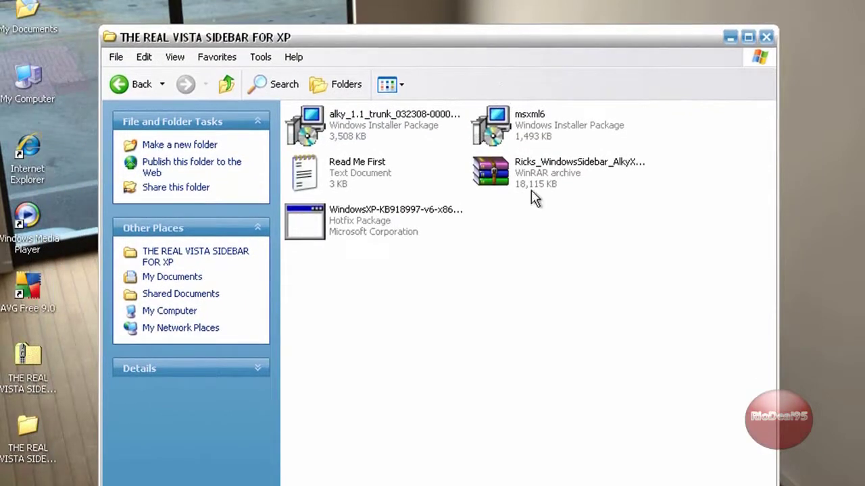
double_click(303, 175)
Maximize Notepad to read the Read Me First install steps at full width
click(784, 37)
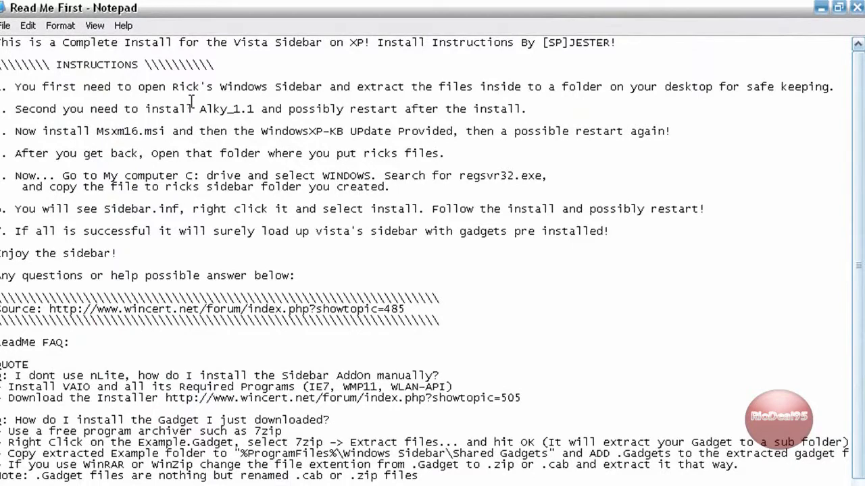
Minimize Notepad and extract the Ricks_WindowsSidebar_AlkyXP1.1_AddOn archive with WinRAR to its default folder
click(820, 8)
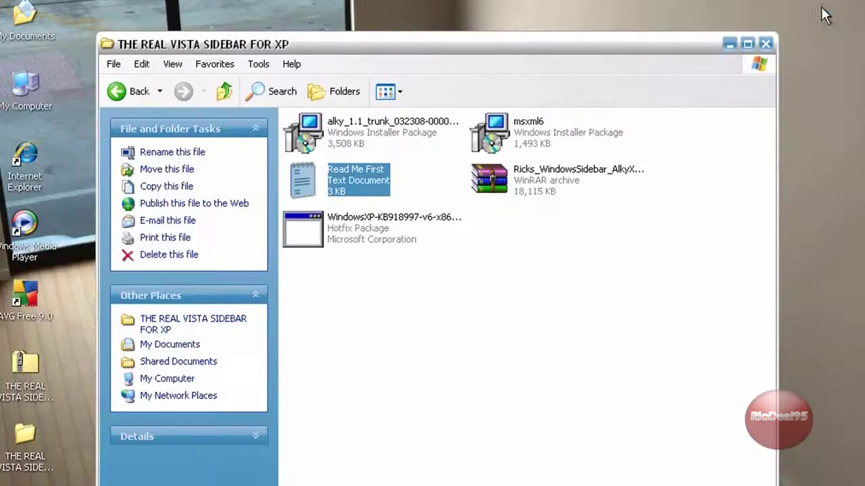
click(539, 179)
right_click(539, 177)
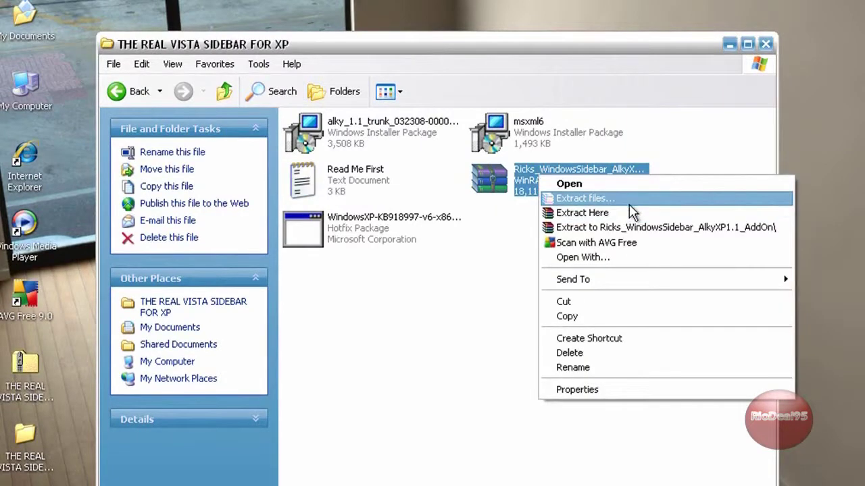
click(628, 200)
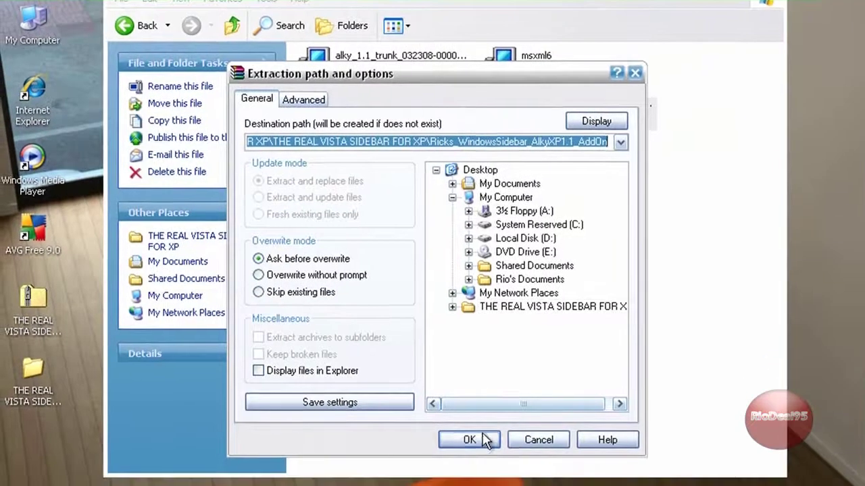
click(484, 440)
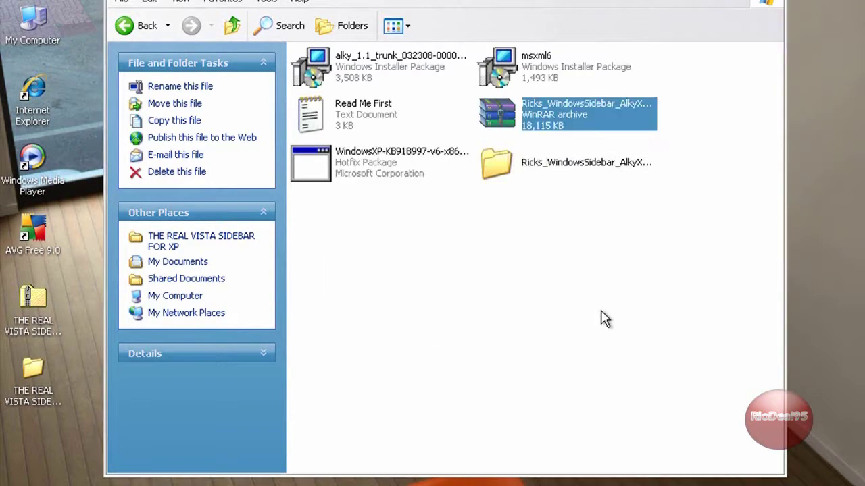
Move the Ricks_WindowsSidebar_AlkyXP1.1_AddOn folder into My Documents and open it to check its fonts
click(554, 263)
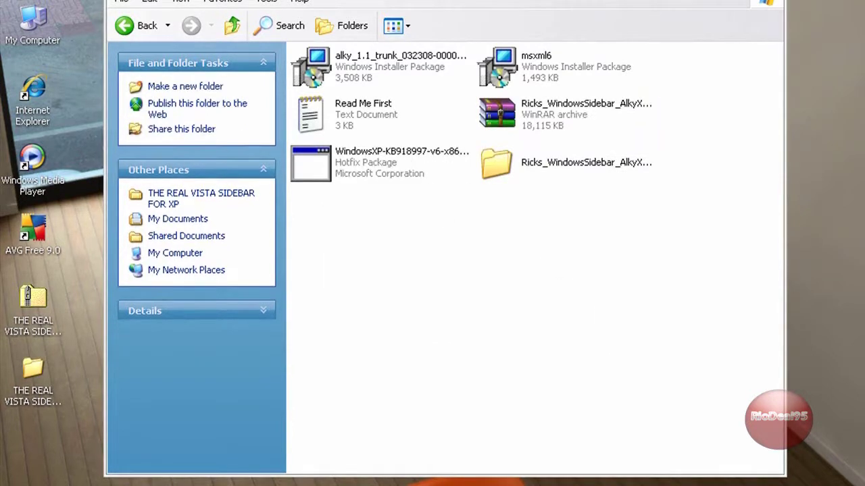
click(177, 218)
drag(464, 6, 523, 219)
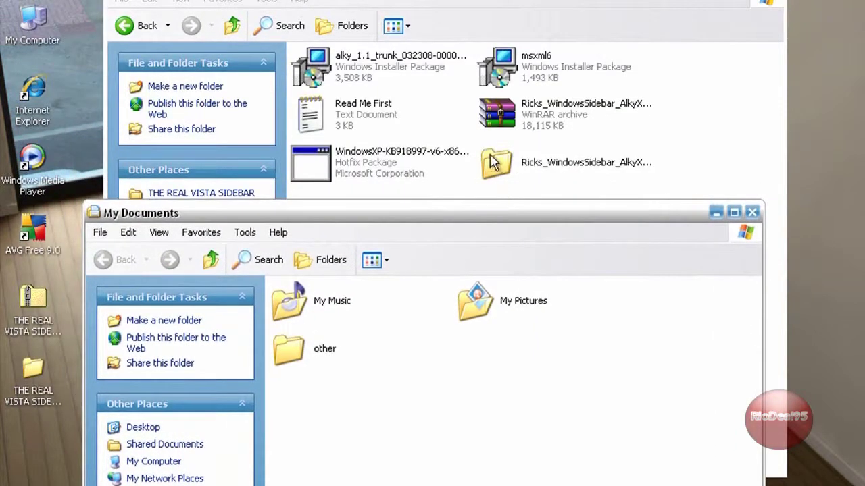
drag(494, 162, 511, 383)
click(637, 338)
drag(630, 218, 638, 31)
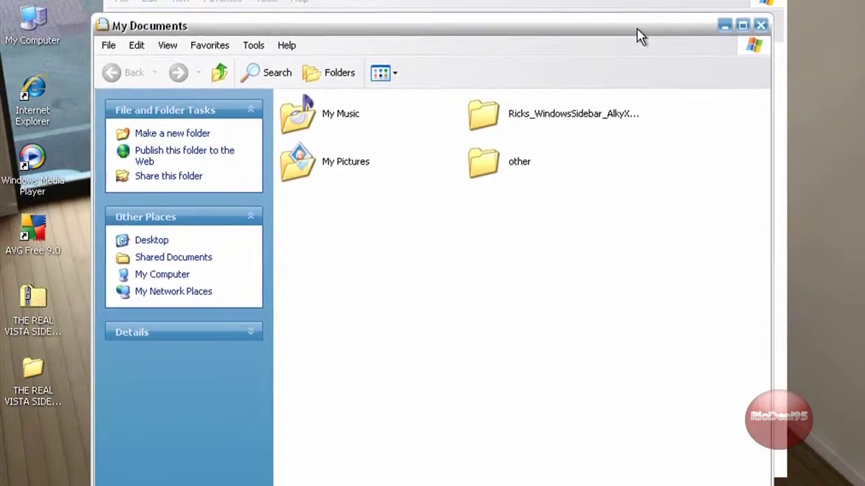
double_click(486, 122)
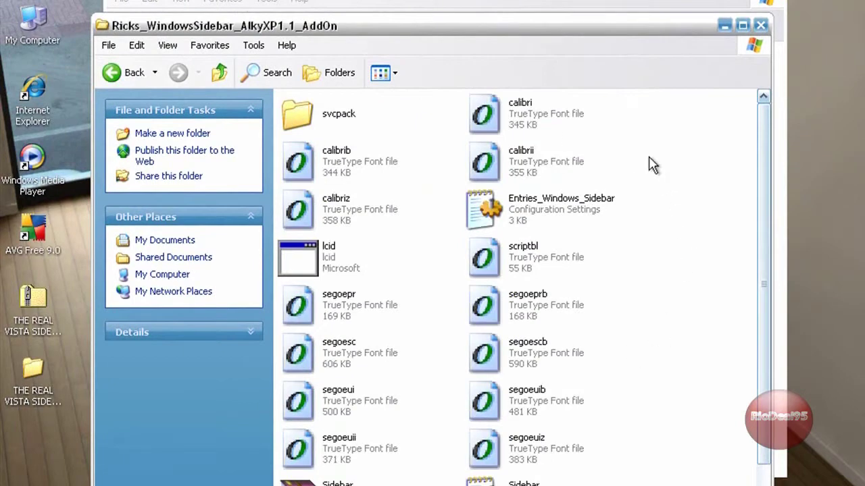
Close the add-on folder, reread Read Me First, and launch the alky_1.1 installer package
click(762, 25)
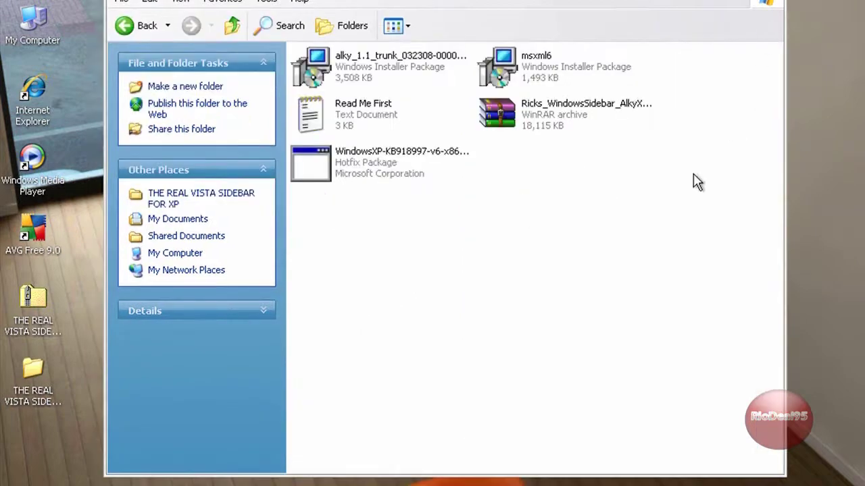
double_click(311, 114)
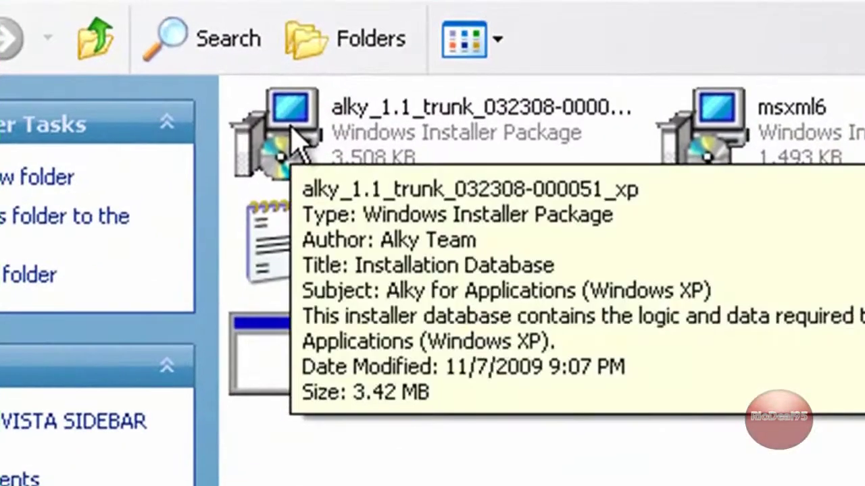
double_click(293, 130)
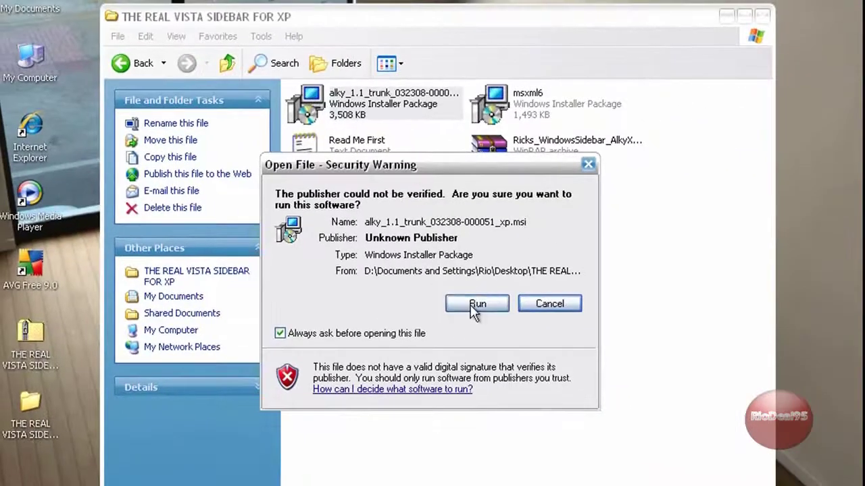
Run the alky installer: accept the licence, keep the default folder, skip the product key, install
click(477, 305)
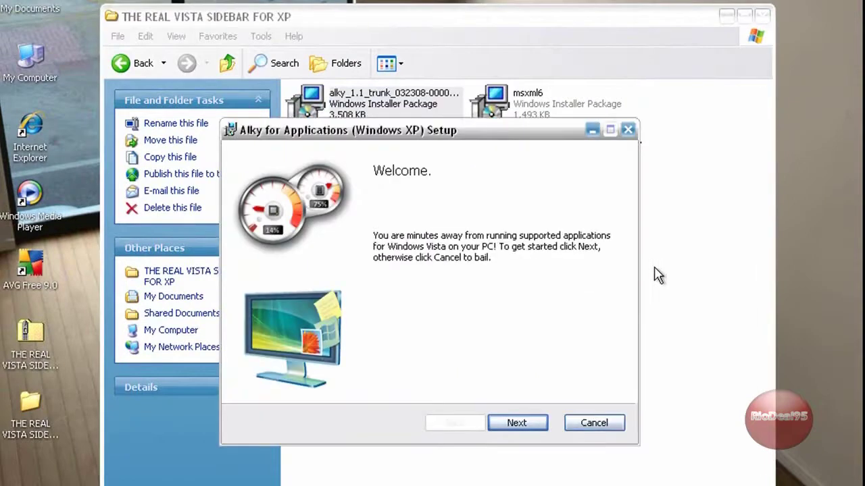
click(518, 426)
click(255, 385)
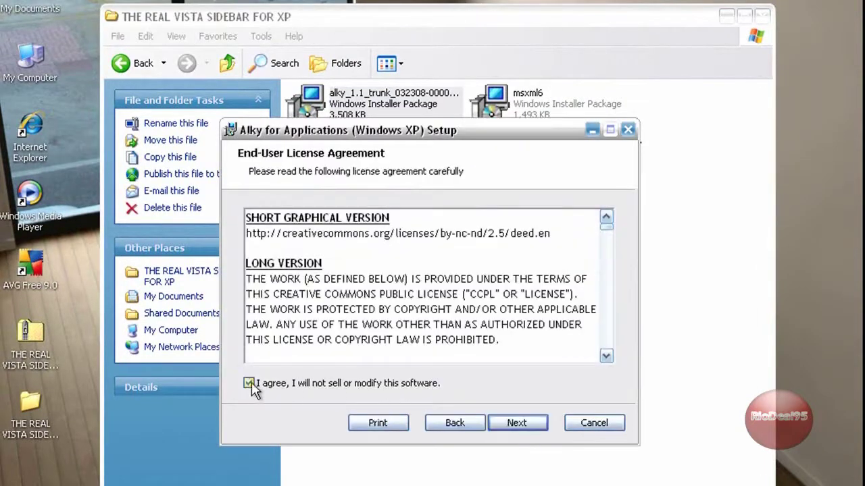
click(539, 423)
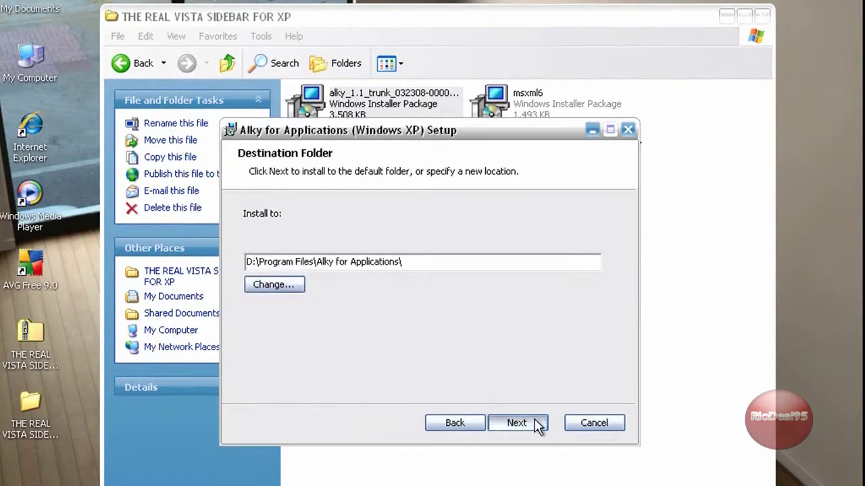
click(538, 423)
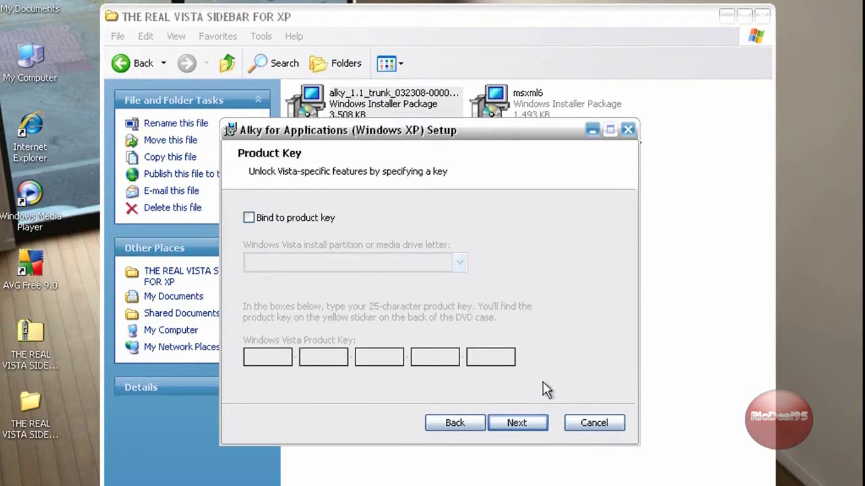
click(517, 423)
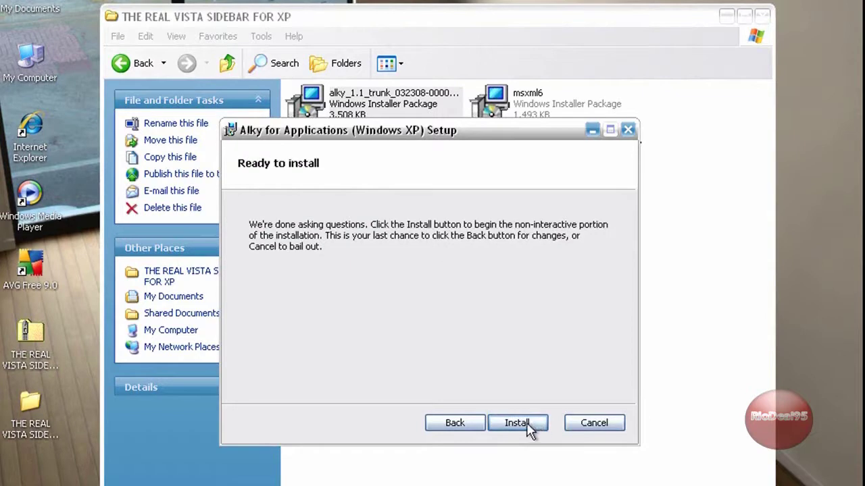
click(525, 426)
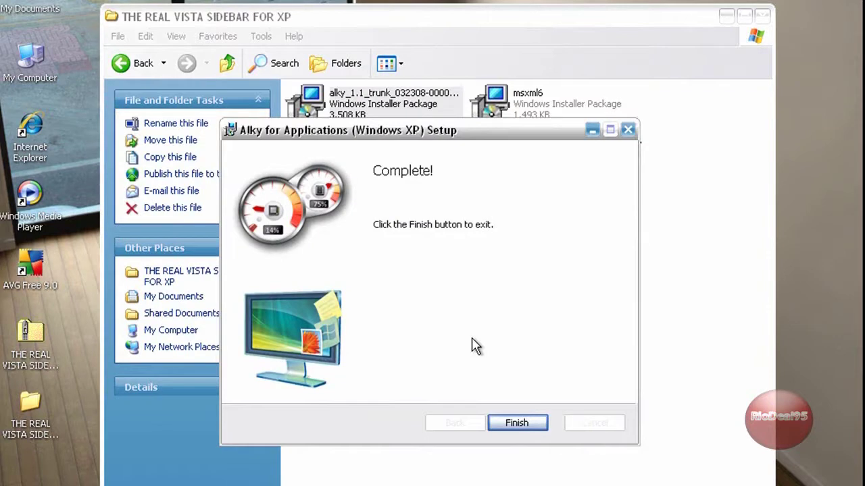
Finish the Alky setup and restart Windows XP through Turn Off Computer
click(516, 424)
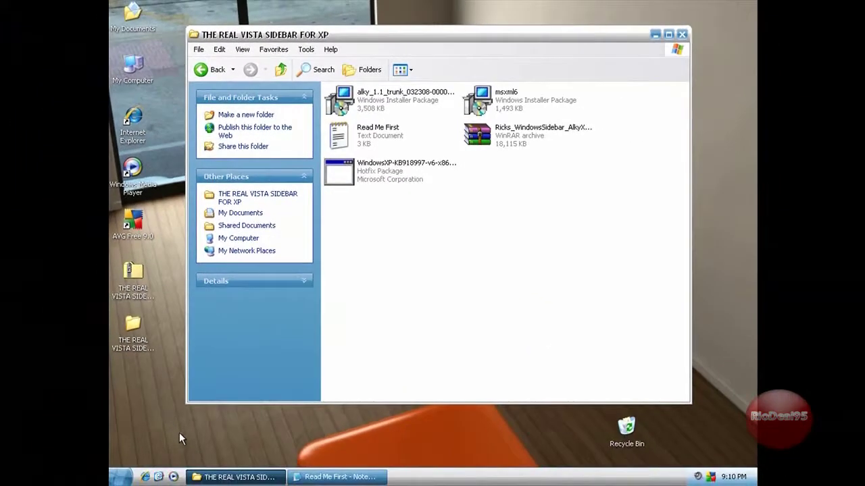
click(121, 477)
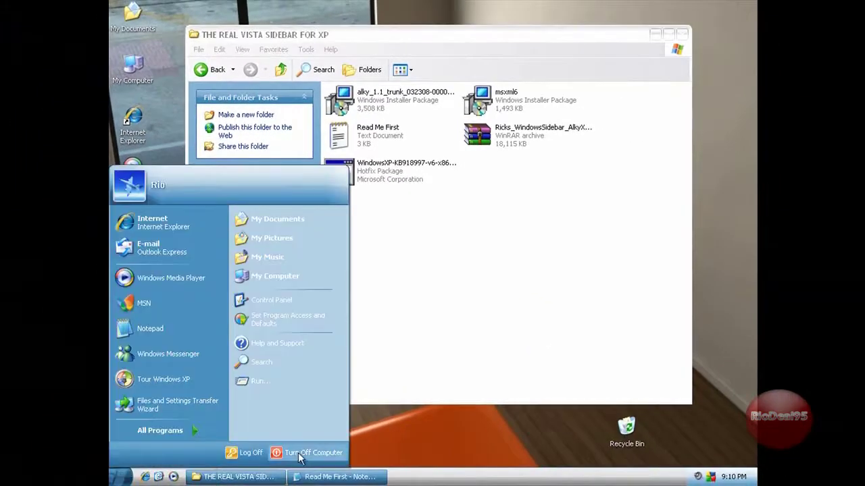
click(302, 454)
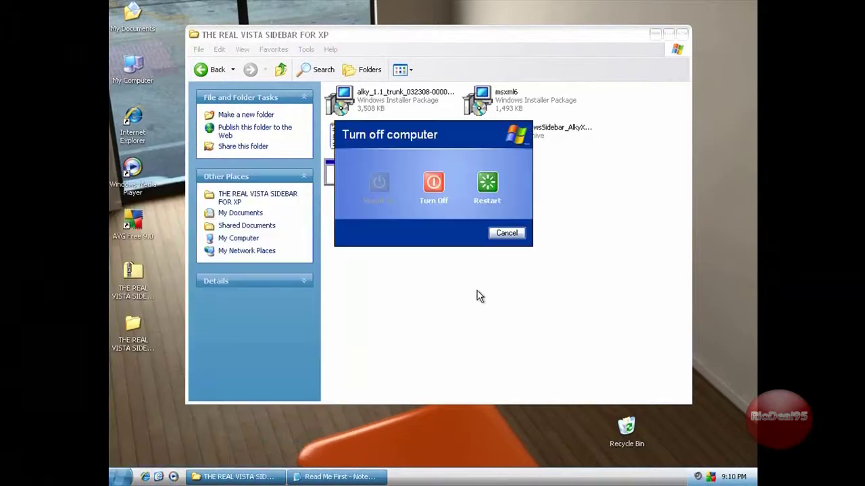
click(488, 182)
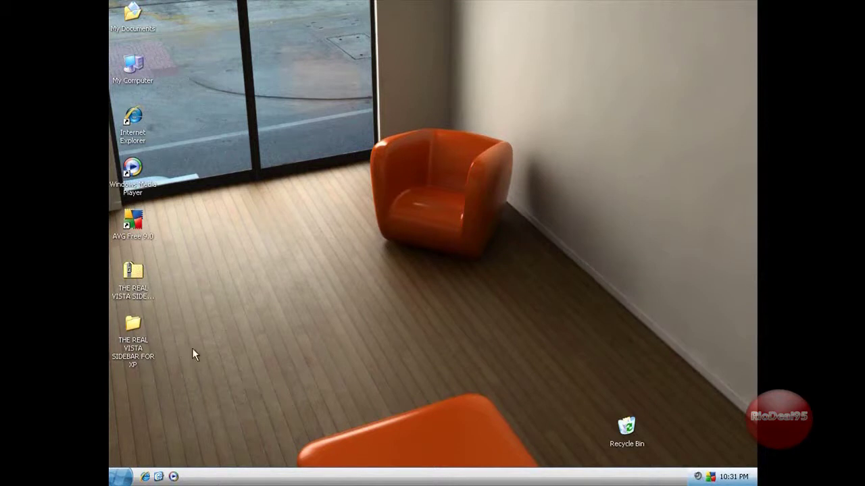
Open Read Me First from THE REAL VISTA SIDEBAR FOR XP subfolder, maximized, then minimize Notepad
double_click(133, 326)
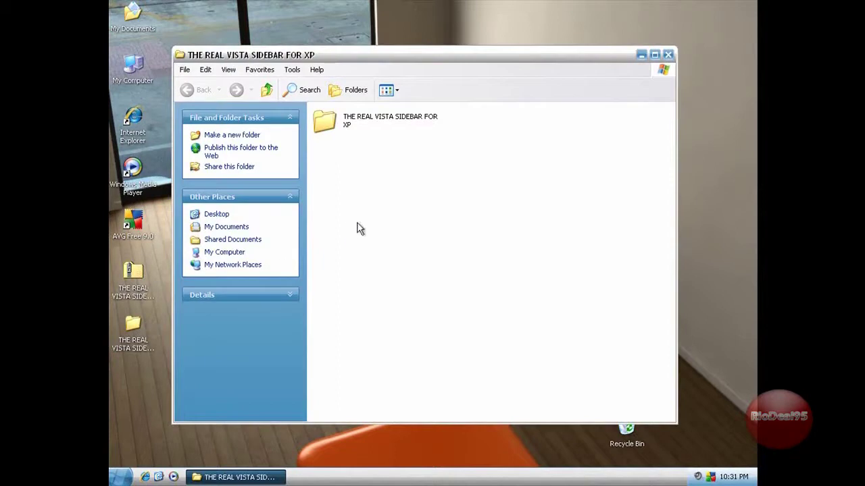
double_click(325, 126)
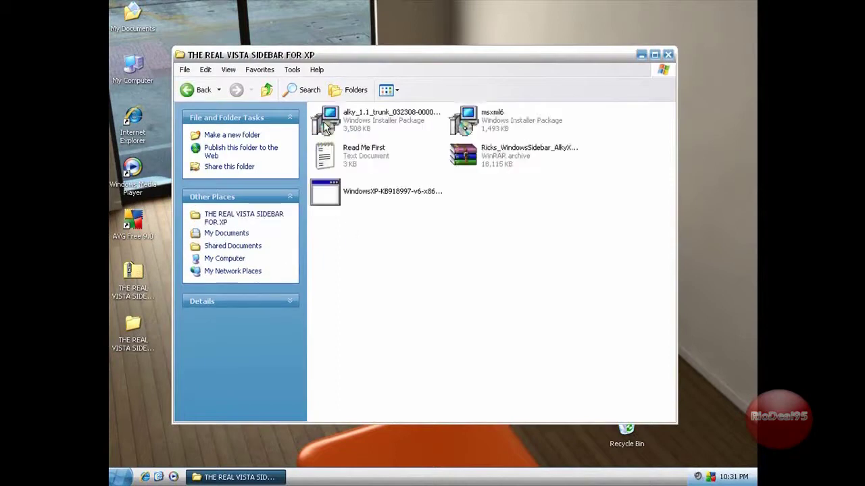
double_click(359, 154)
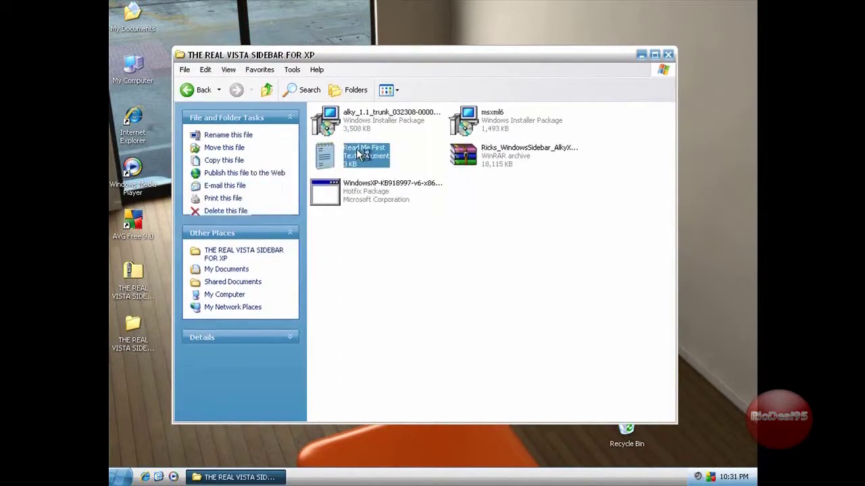
click(697, 34)
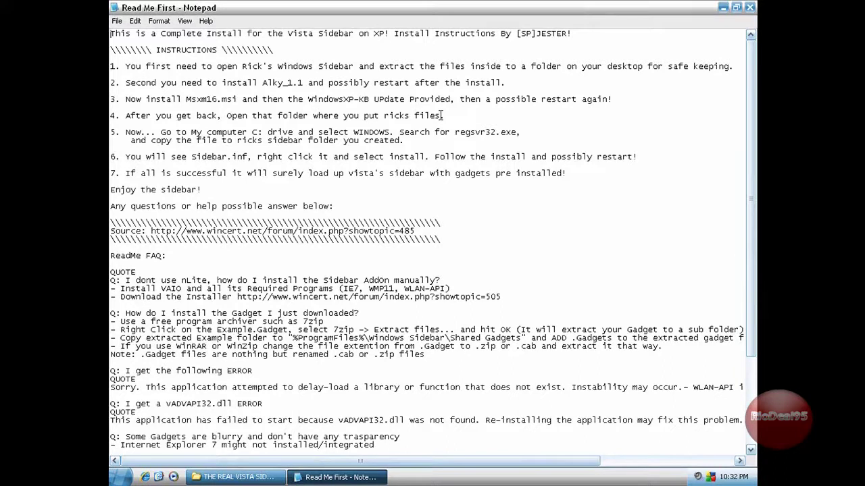
click(724, 9)
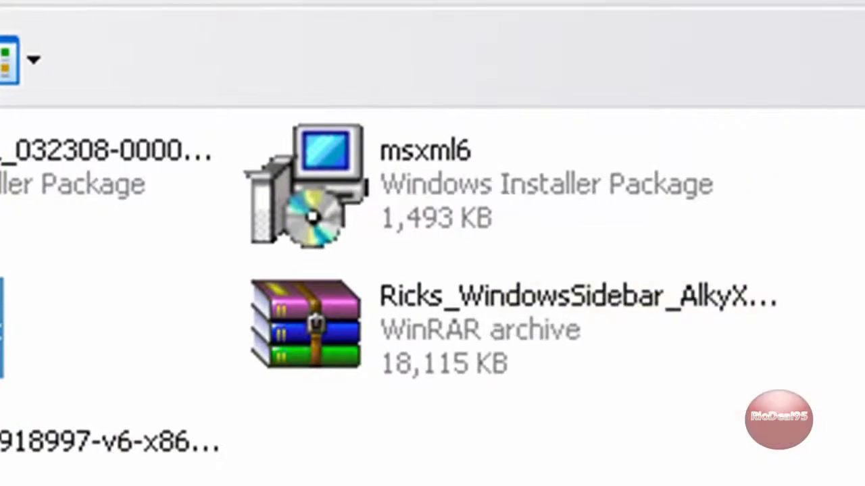
Run the msxml6 package and complete the MSXML 6.0 Parser installation
click(493, 181)
double_click(499, 196)
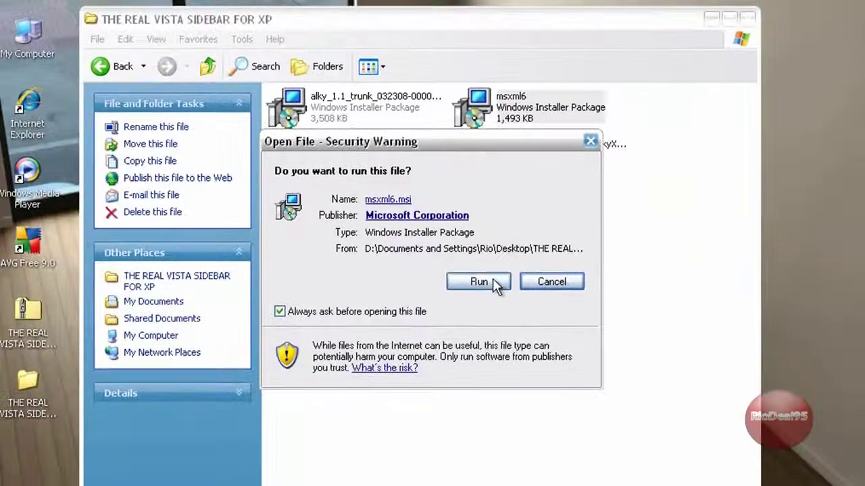
click(492, 282)
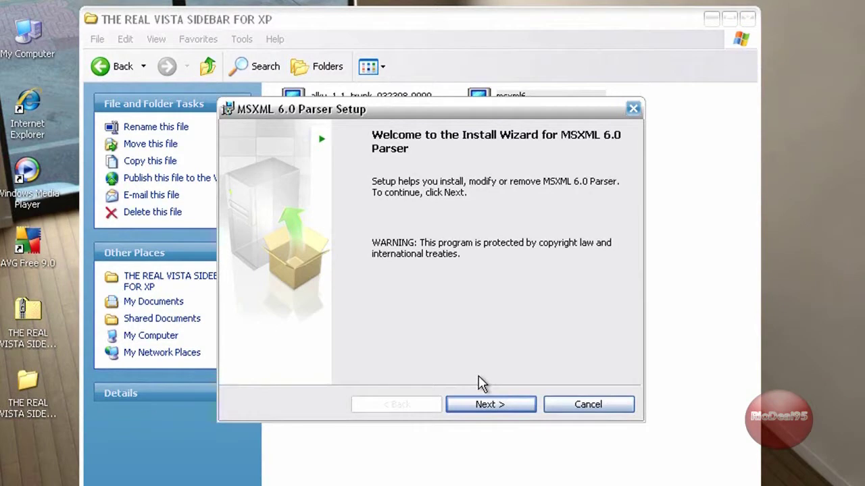
click(496, 406)
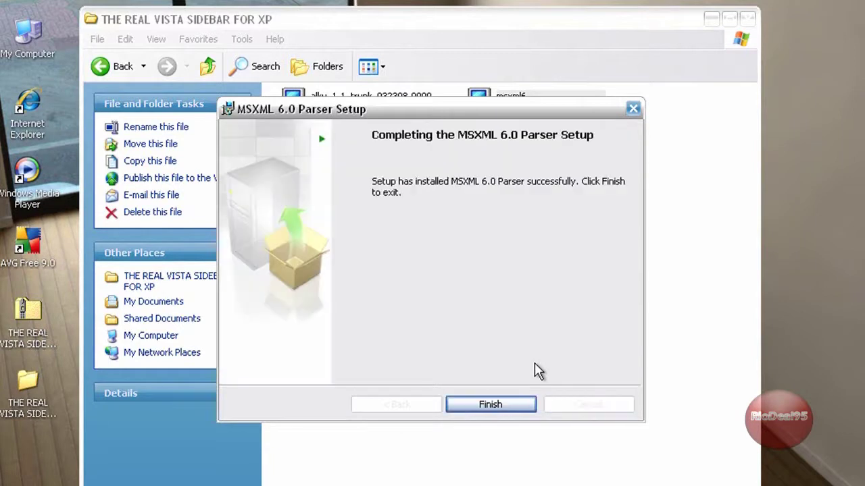
click(490, 403)
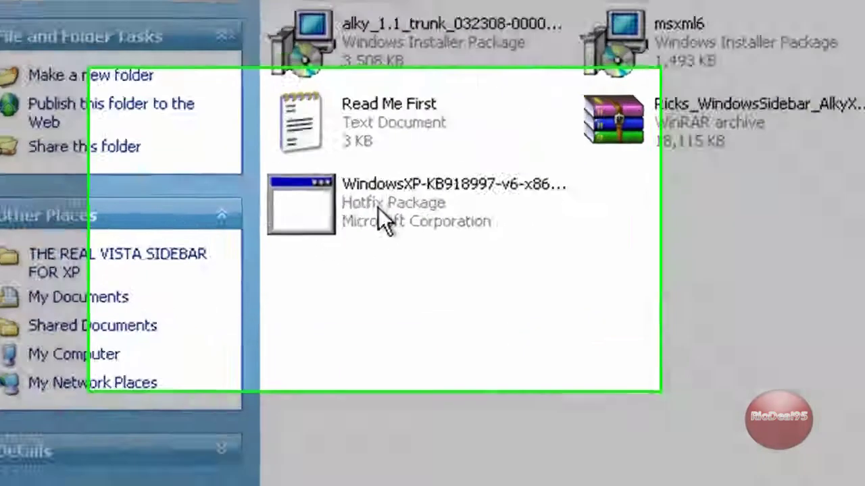
Run the WindowsXP-KB918997 hotfix and dismiss its newer-service-pack setup error
mouse_move(353, 196)
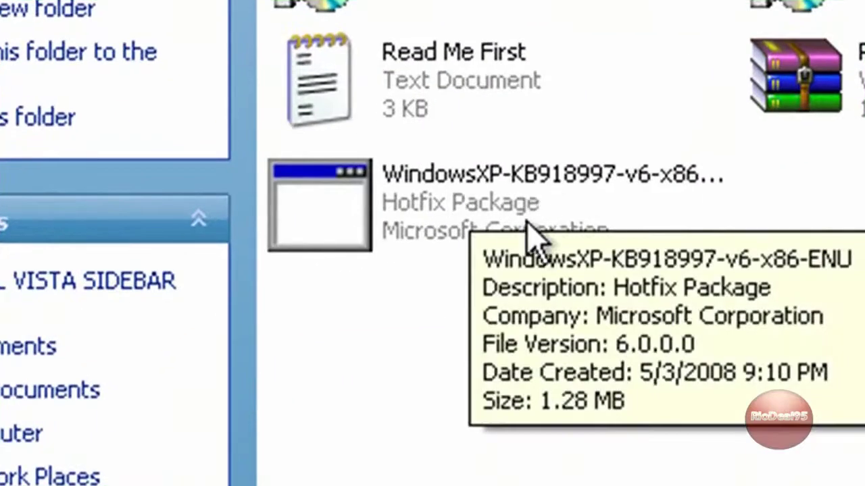
double_click(353, 222)
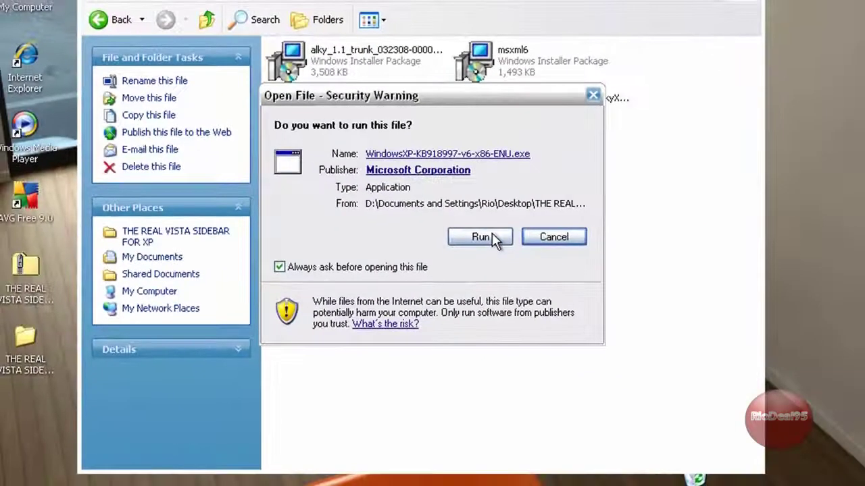
click(481, 238)
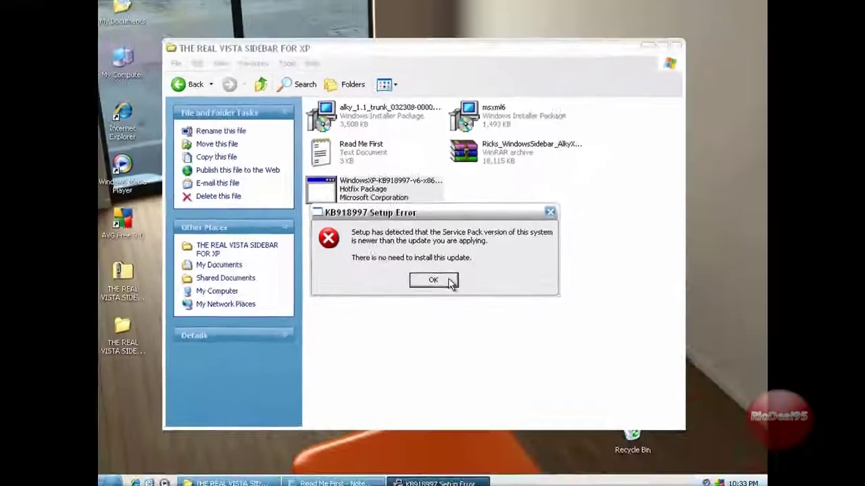
click(485, 315)
click(461, 242)
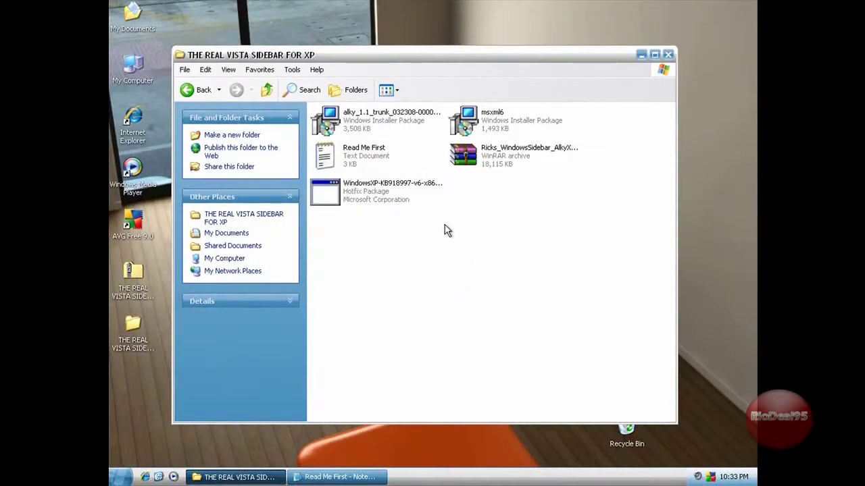
Close THE REAL VISTA SIDEBAR FOR XP folder and restart Windows XP
click(669, 55)
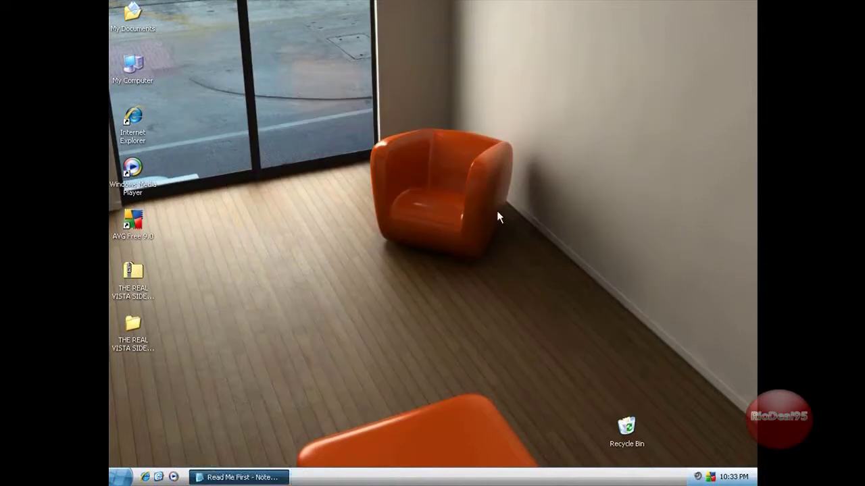
click(121, 481)
click(294, 457)
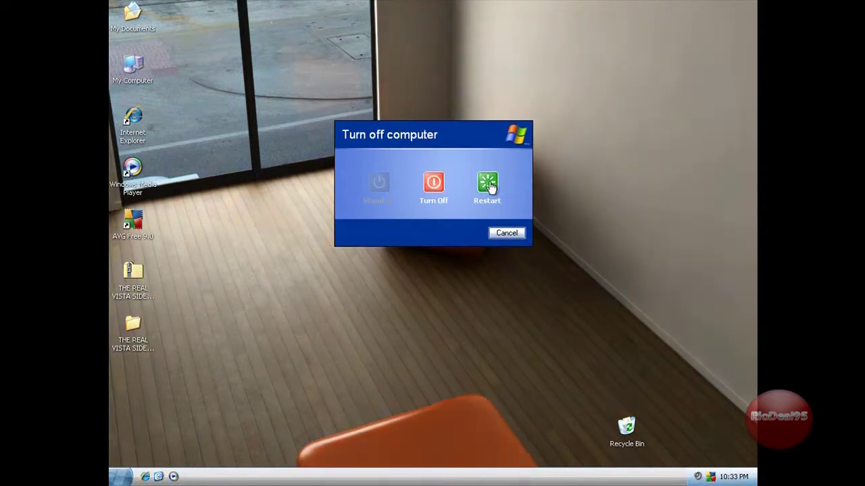
click(488, 183)
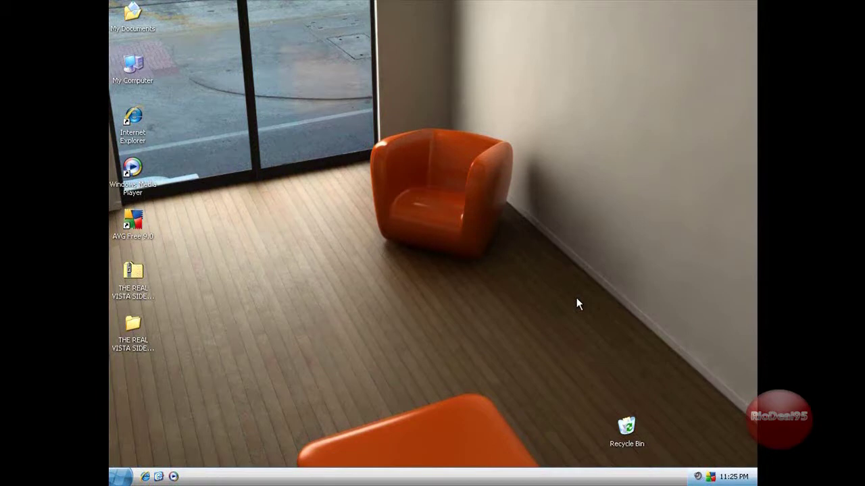
Open Read Me First from the sidebar subfolder and maximize Notepad
double_click(135, 323)
double_click(327, 131)
double_click(346, 160)
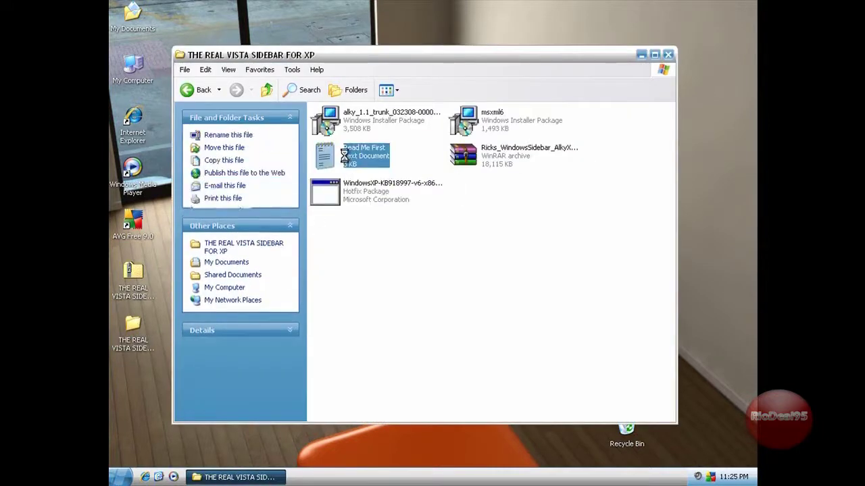
click(696, 33)
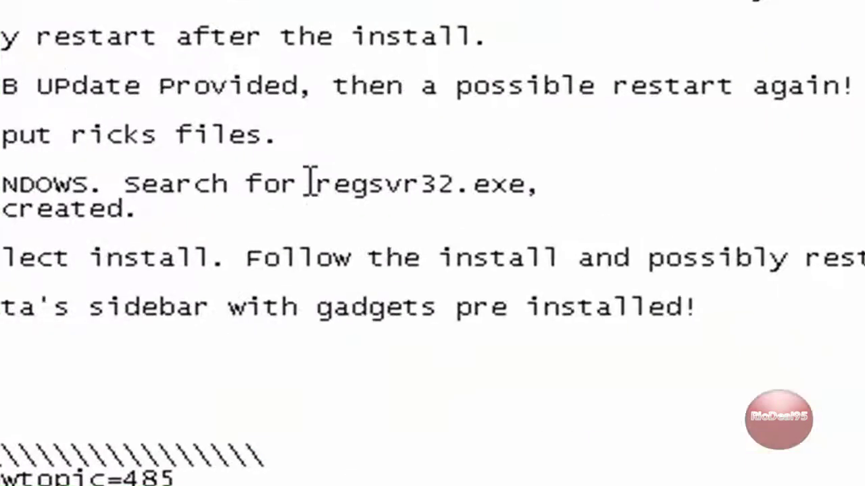
Copy the file name regsvr32.exe from step 5, then minimize Notepad
click(456, 130)
drag(326, 175, 529, 187)
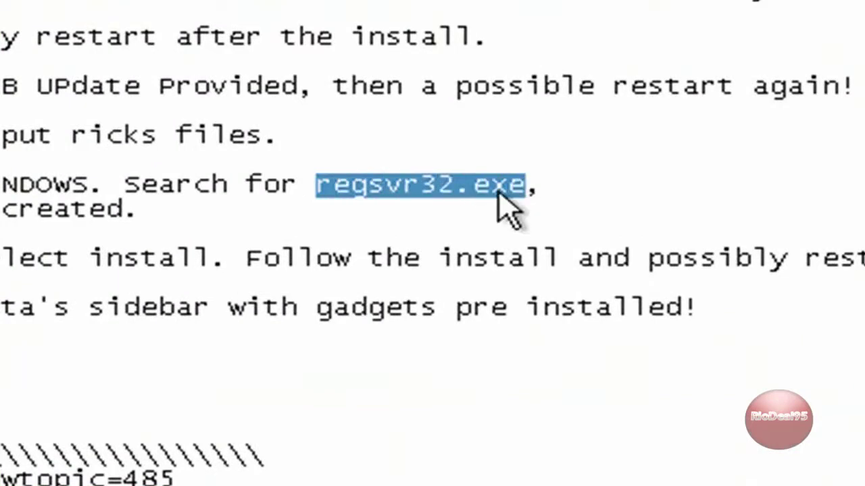
right_click(500, 196)
click(609, 292)
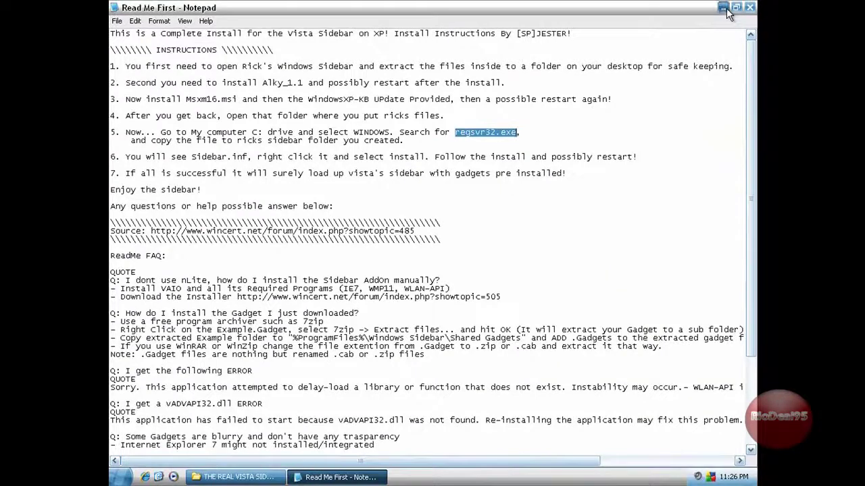
click(724, 9)
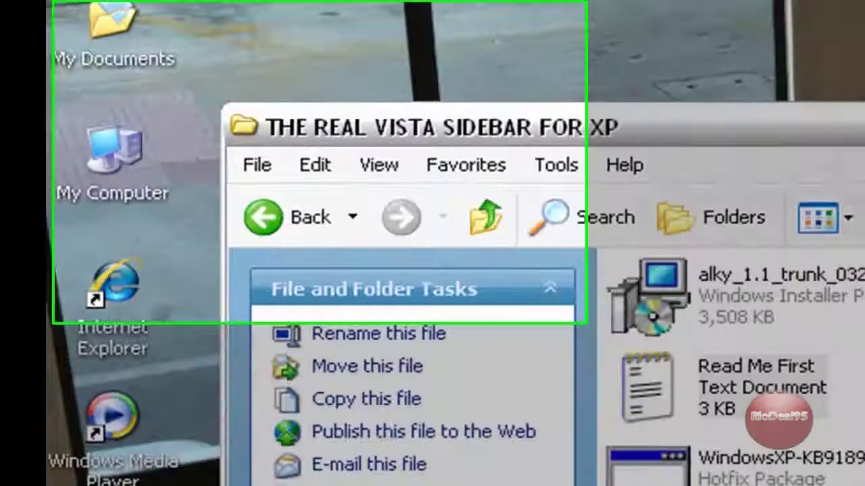
Search the WINDOWS folder on Local Disk (D:) for the pasted name regsvr32.exe
click(638, 54)
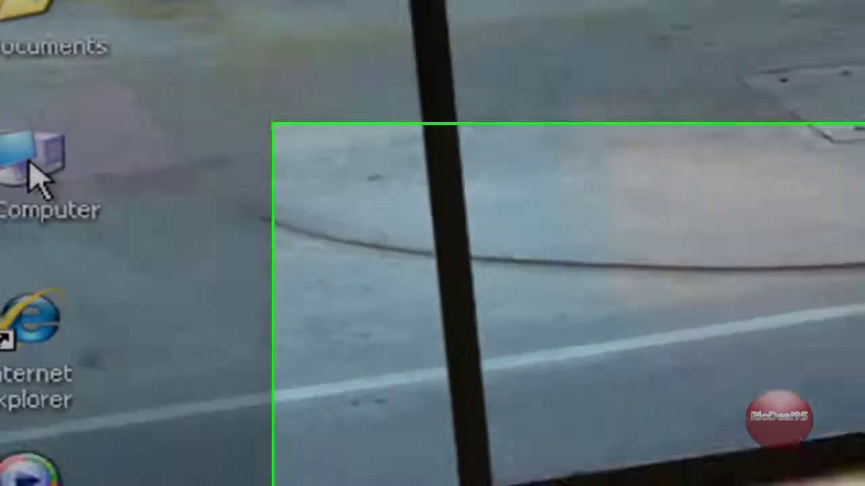
double_click(38, 177)
double_click(517, 192)
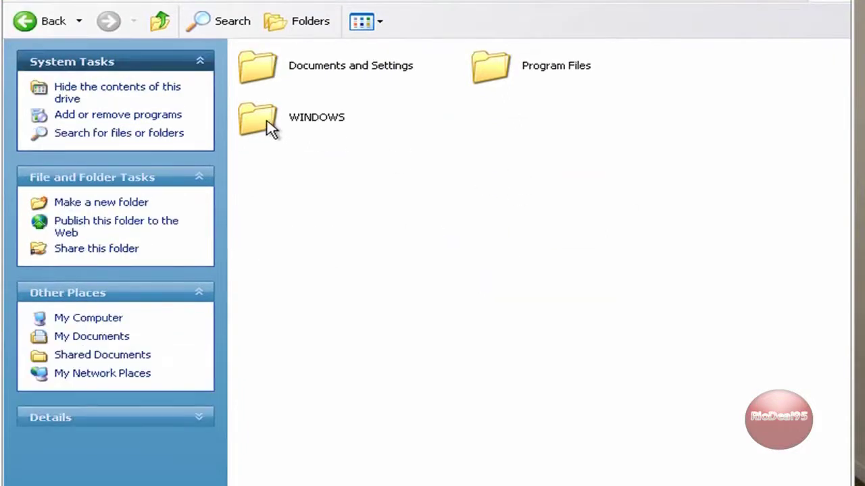
click(259, 119)
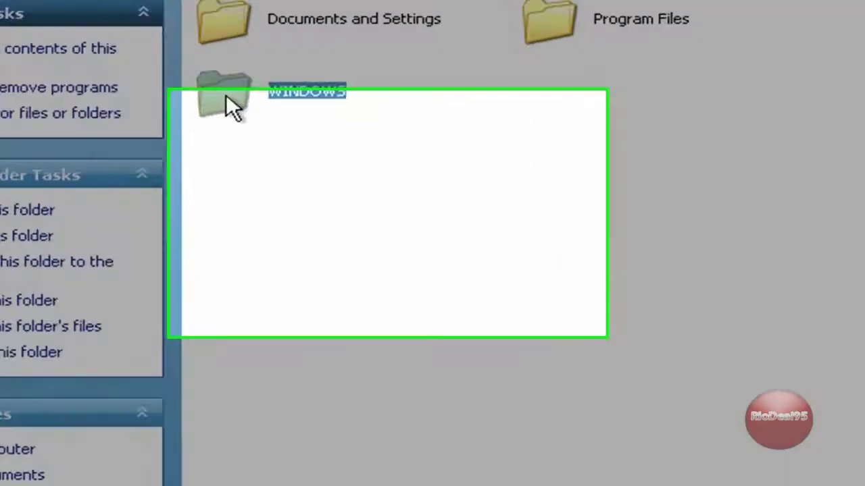
right_click(227, 97)
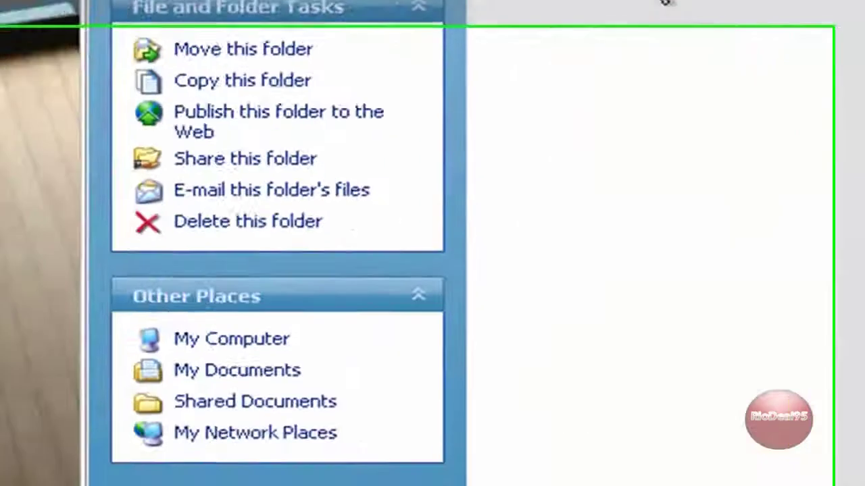
click(665, 4)
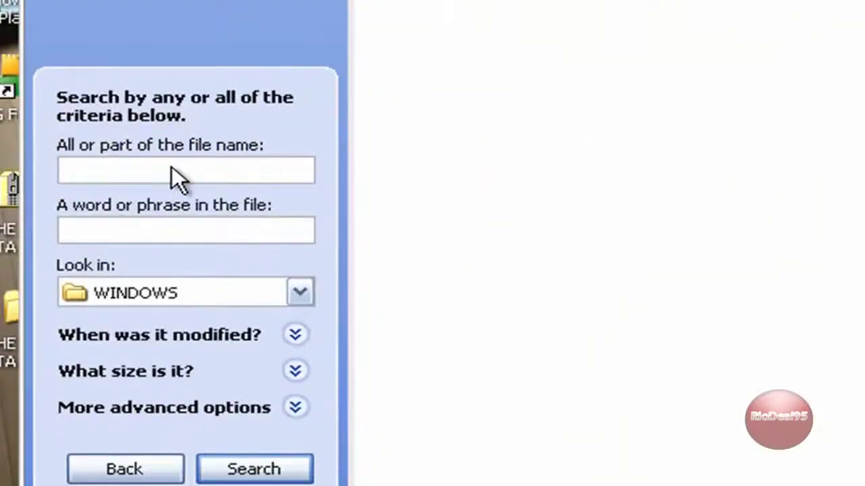
right_click(172, 165)
click(268, 265)
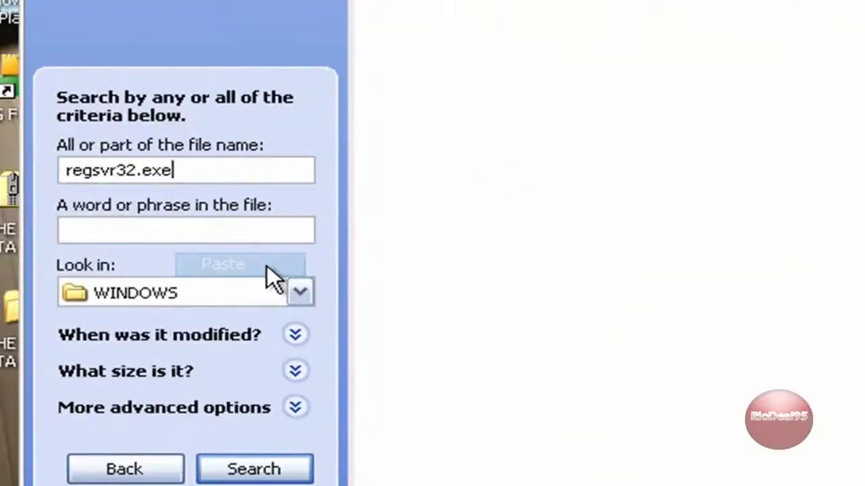
click(260, 469)
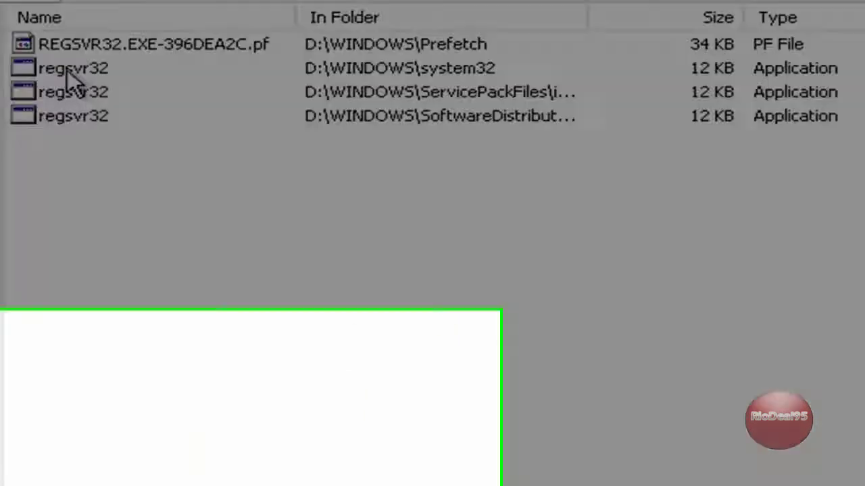
Copy the regsvr32 file found in D:\WINDOWS\system32 and close the search and drive windows
right_click(68, 73)
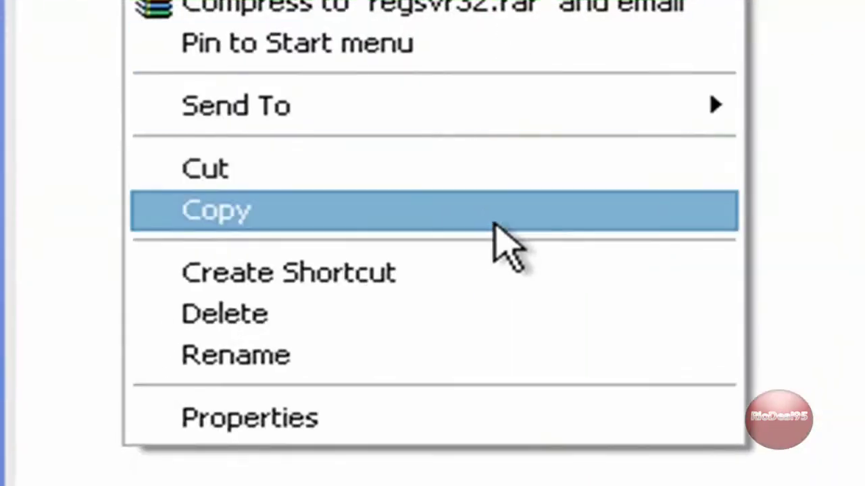
click(495, 223)
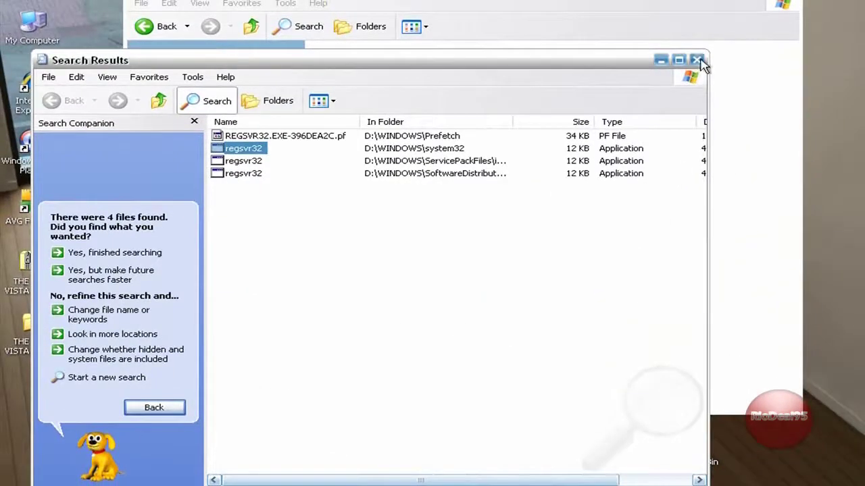
click(698, 60)
click(567, 162)
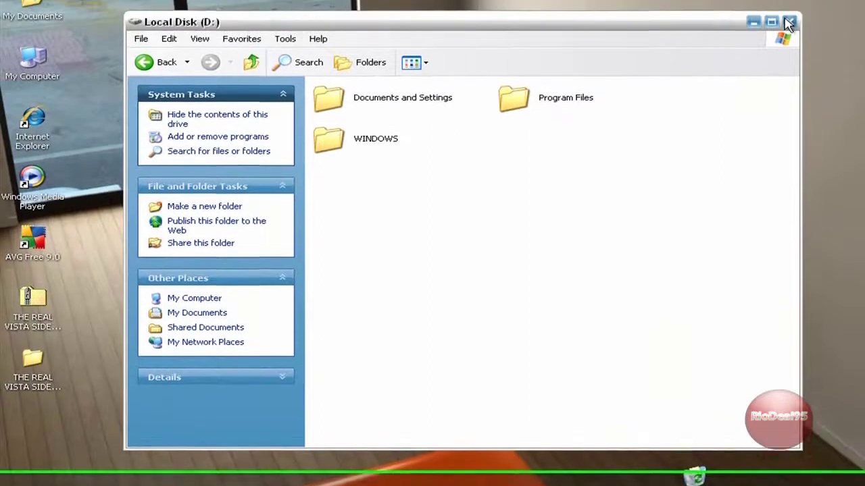
click(788, 27)
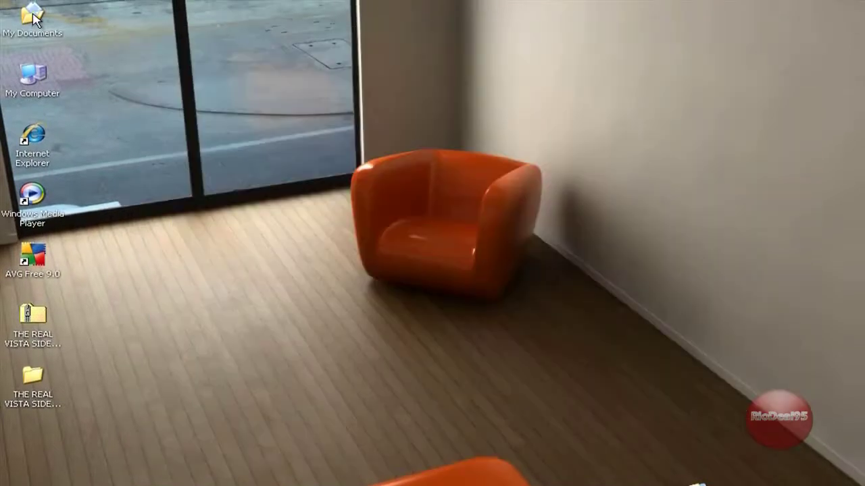
Paste regsvr32 into My Documents' Ricks_WindowsSidebar_AlkyXP1.1_AddOn folder
double_click(32, 17)
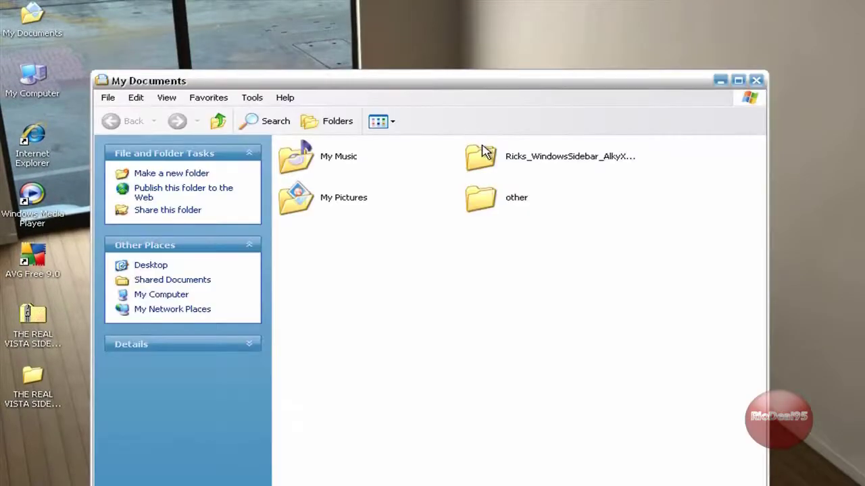
double_click(481, 154)
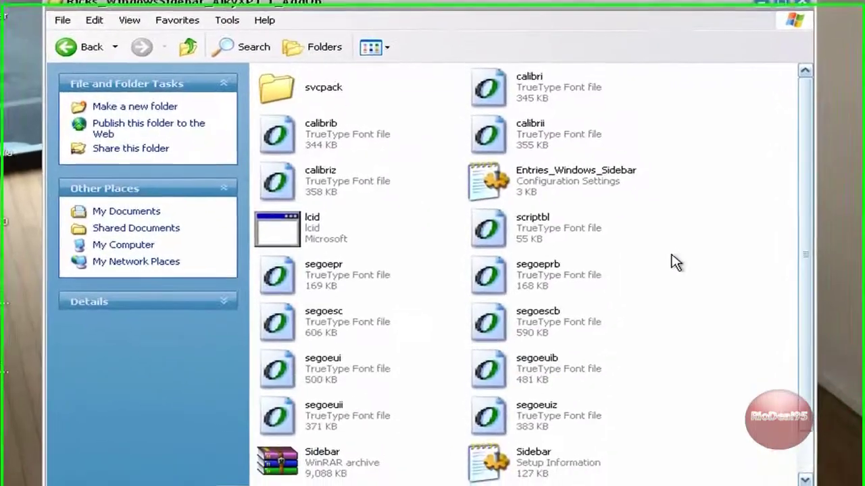
right_click(640, 336)
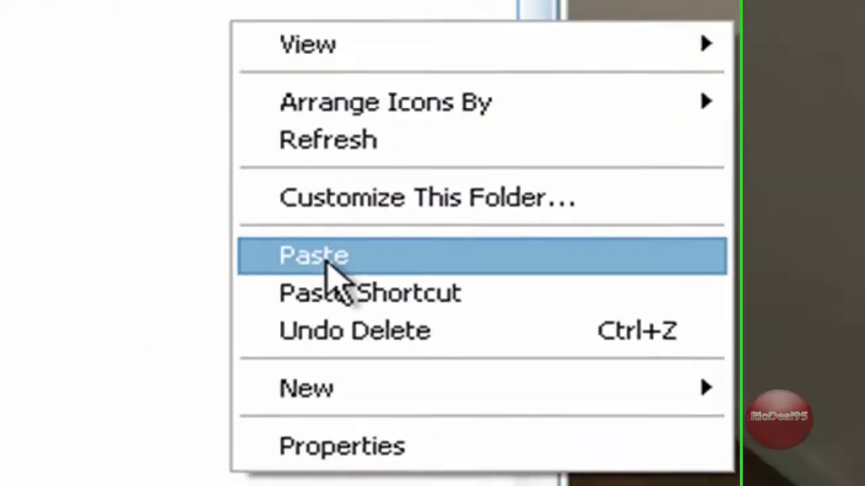
click(249, 237)
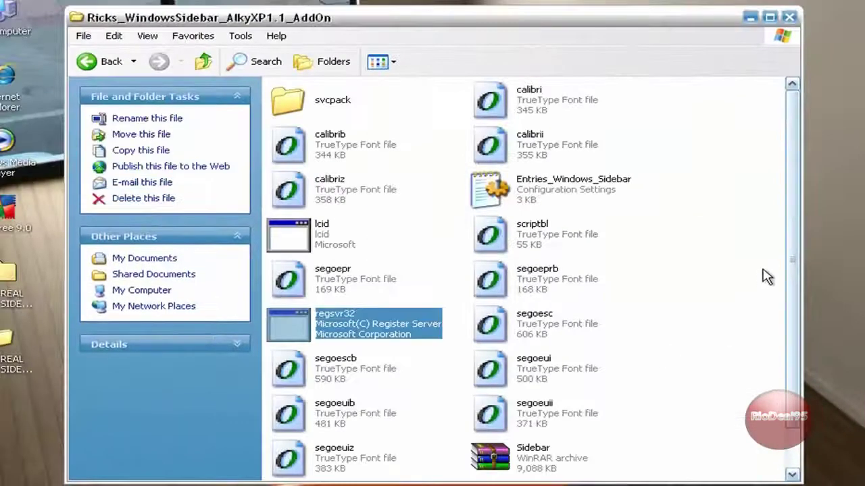
drag(791, 237, 792, 315)
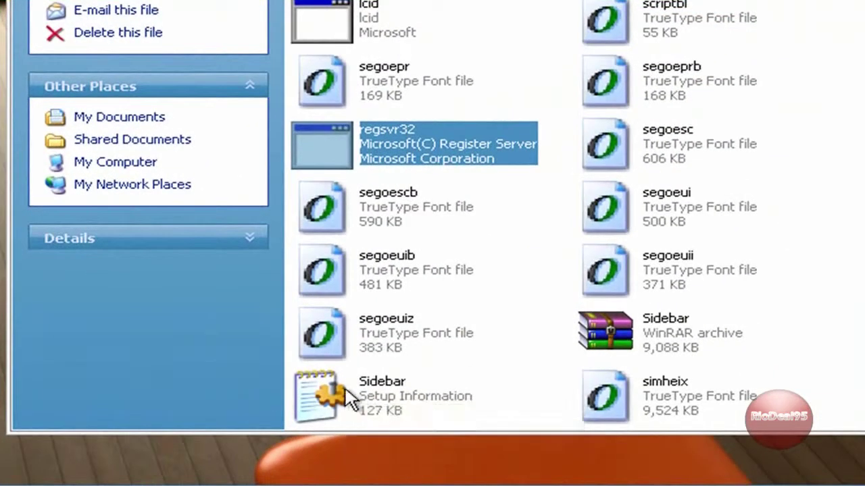
Install Windows Sidebar from the Sidebar setup information file and acknowledge the success message
mouse_move(349, 446)
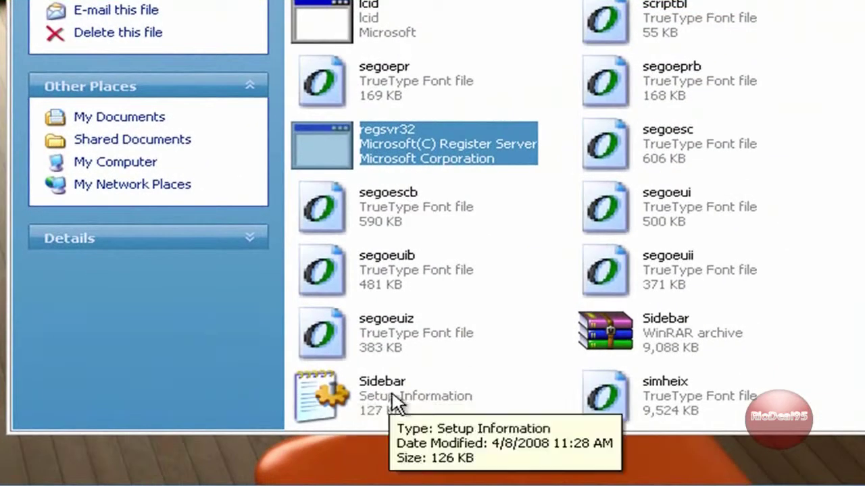
right_click(318, 399)
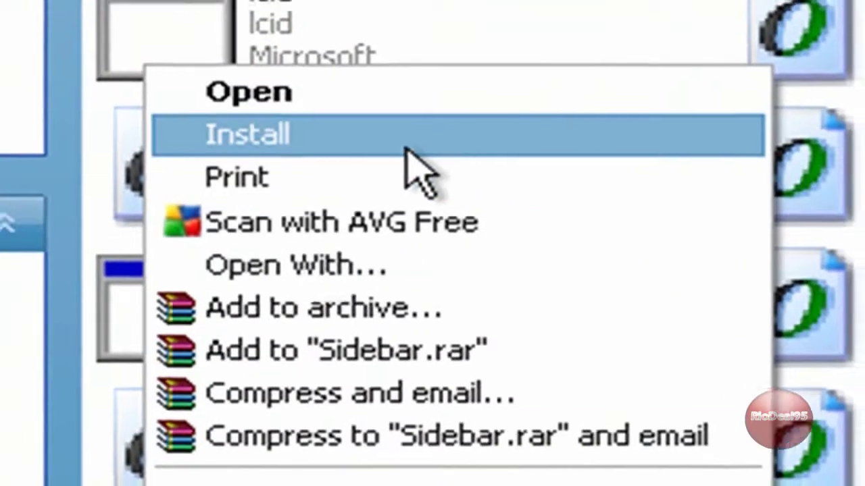
click(406, 148)
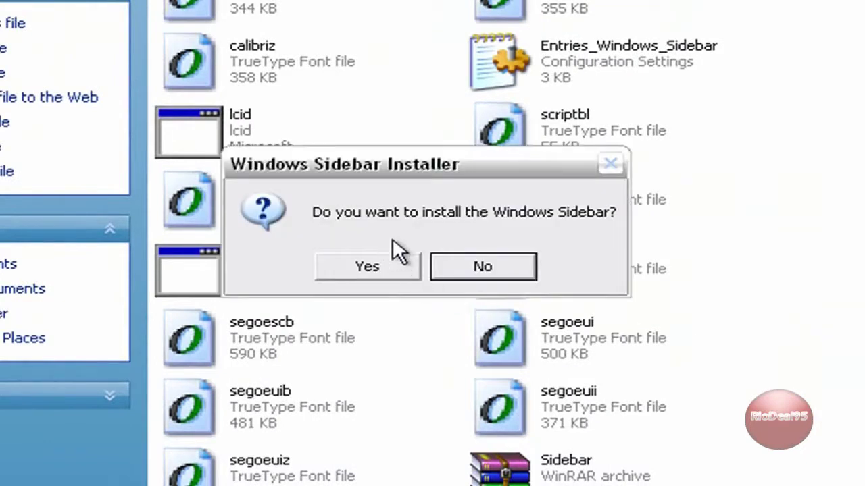
click(388, 264)
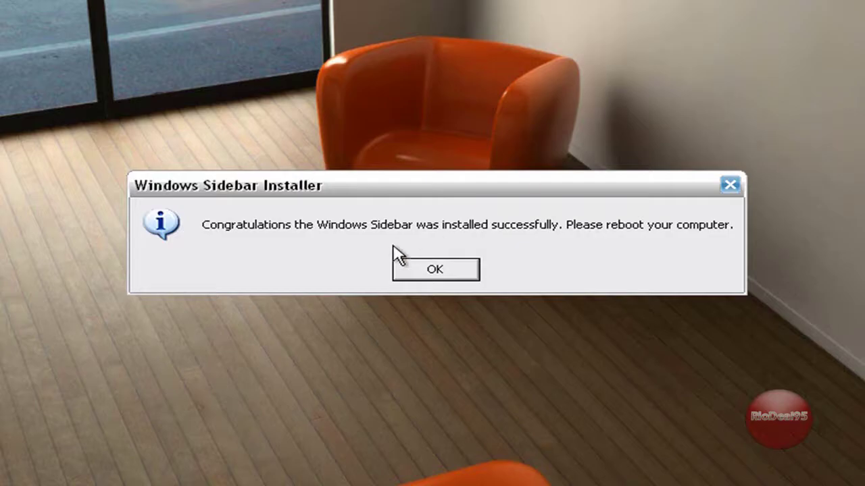
click(435, 270)
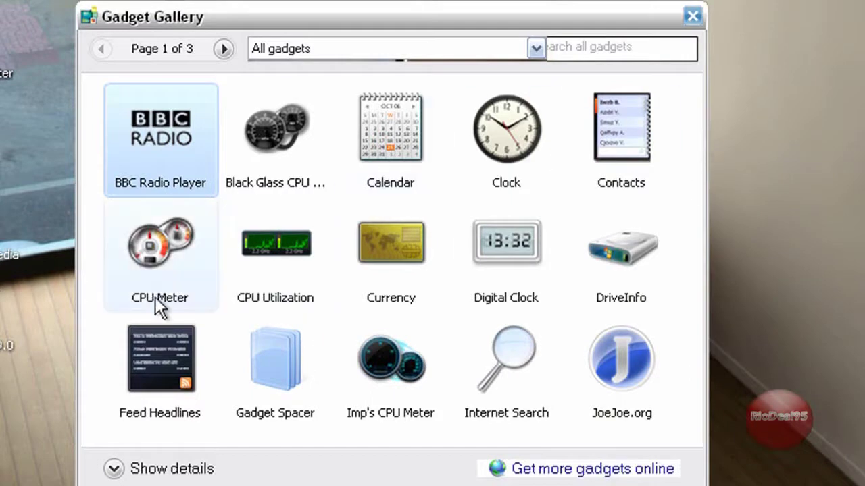
Page through gadget pages 2 and 3 and back to 1, then close the Gadget Gallery
click(223, 49)
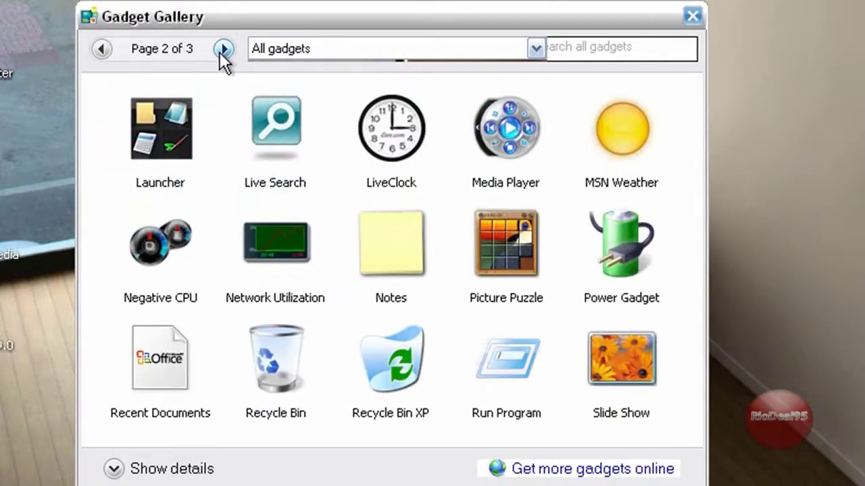
click(223, 49)
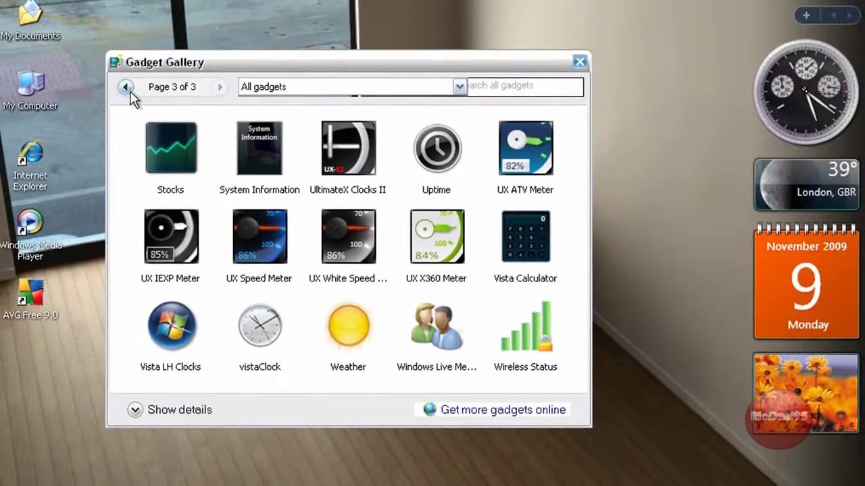
click(127, 89)
click(127, 89)
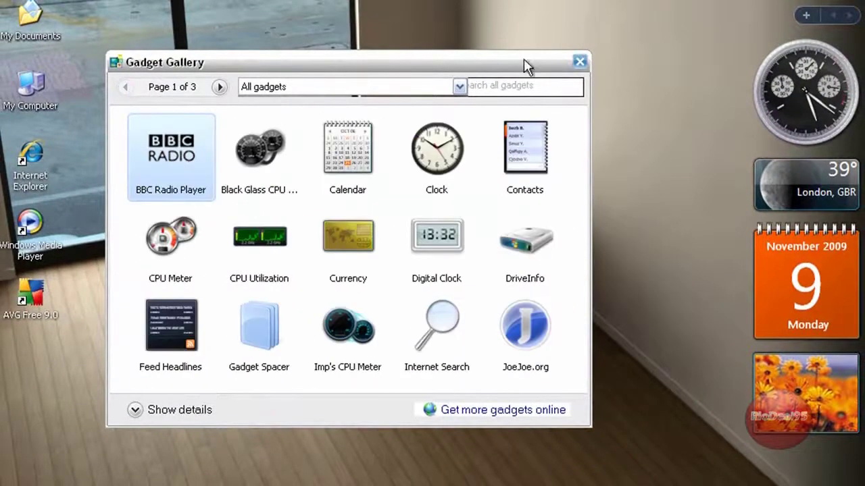
click(580, 61)
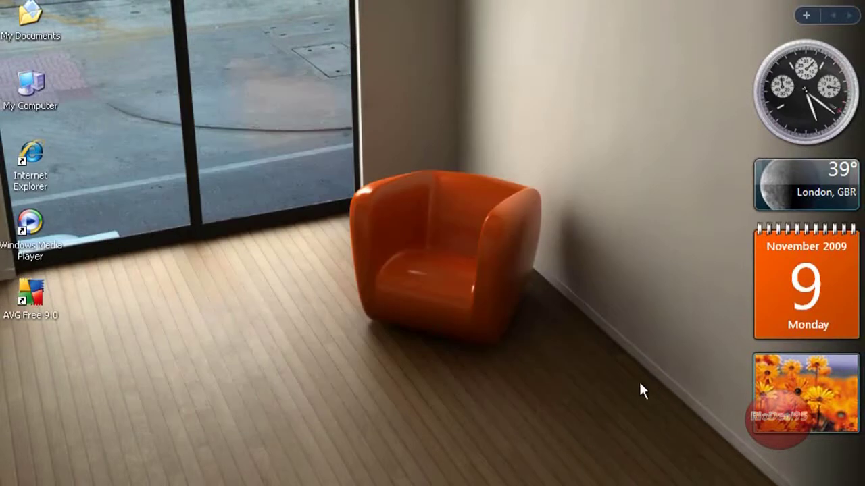